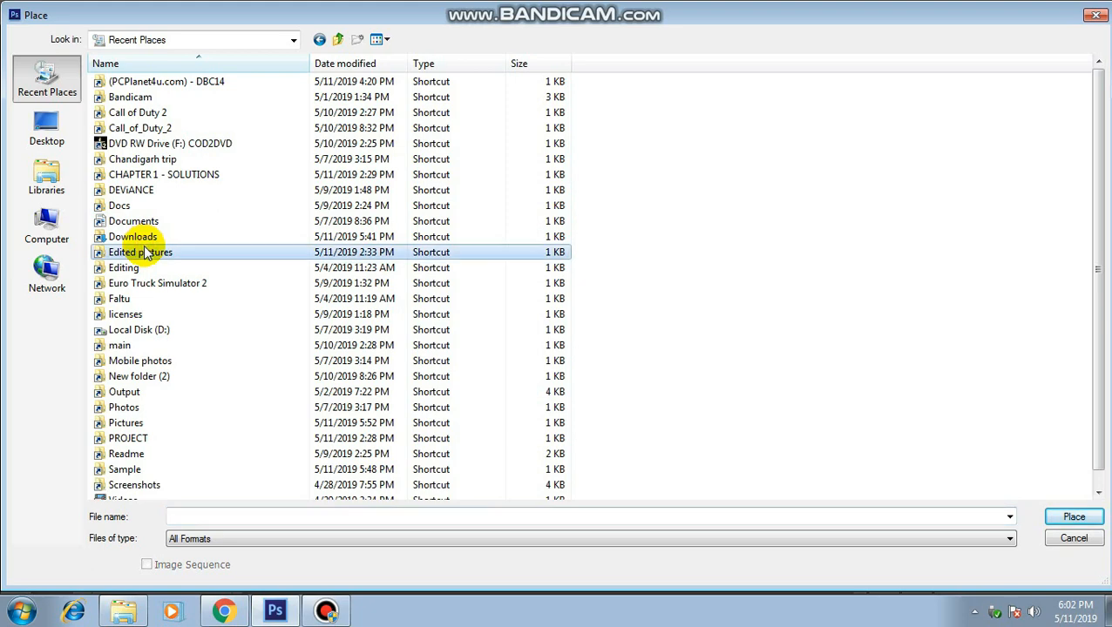
# Place the SK EDITZ BG image from the Downloads folder into the document.
pyautogui.click(140, 268)
pyautogui.doubleClick(140, 269)
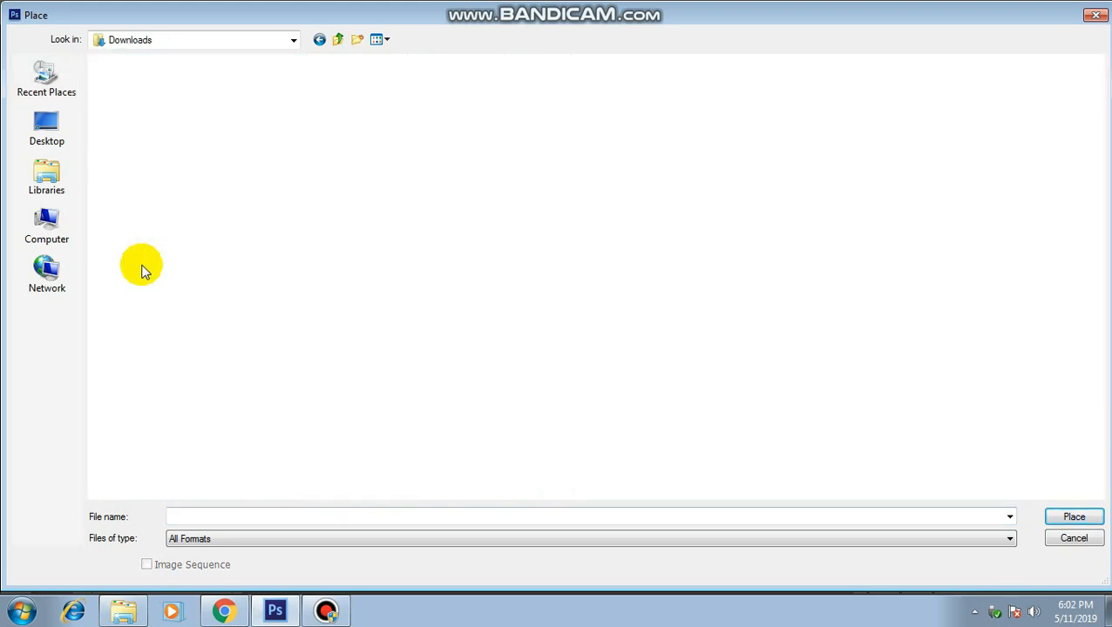
pyautogui.scroll(-8, 1085, 305)
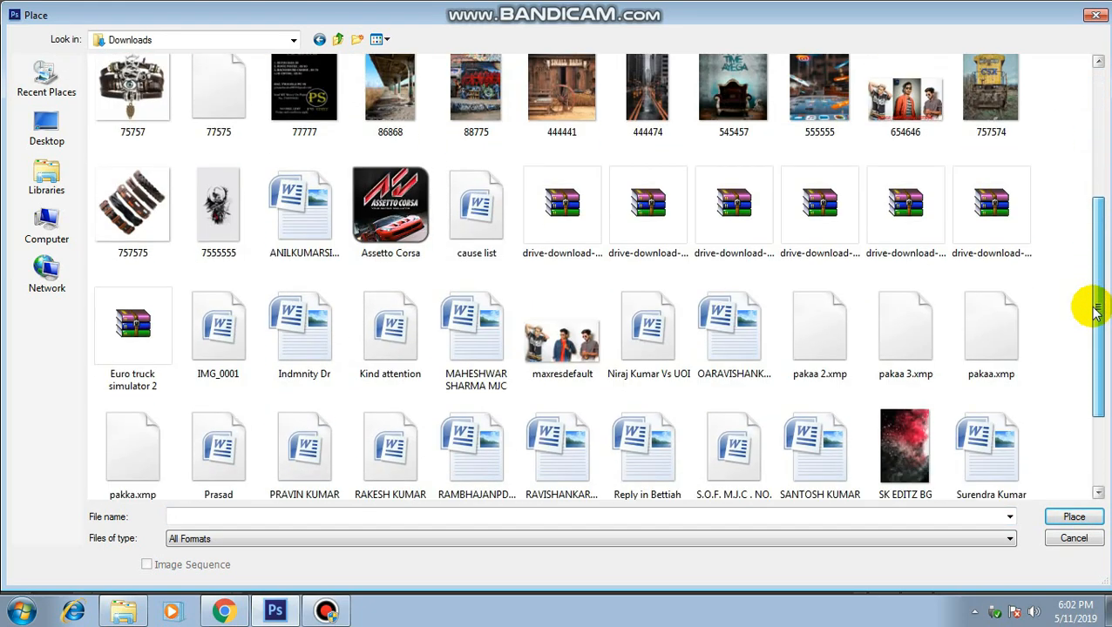
pyautogui.click(910, 330)
pyautogui.click(1073, 516)
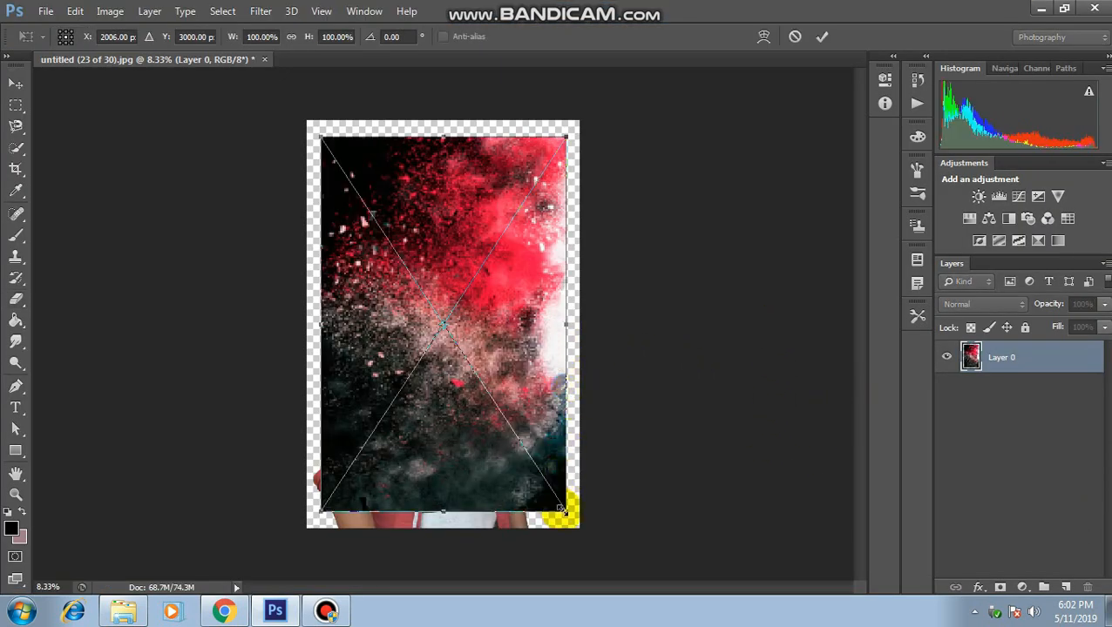
# Enlarge the placed background at opposite corners until it covers the whole canvas, and commit the transform.
pyautogui.moveTo(572, 520); pyautogui.dragTo(593, 540)
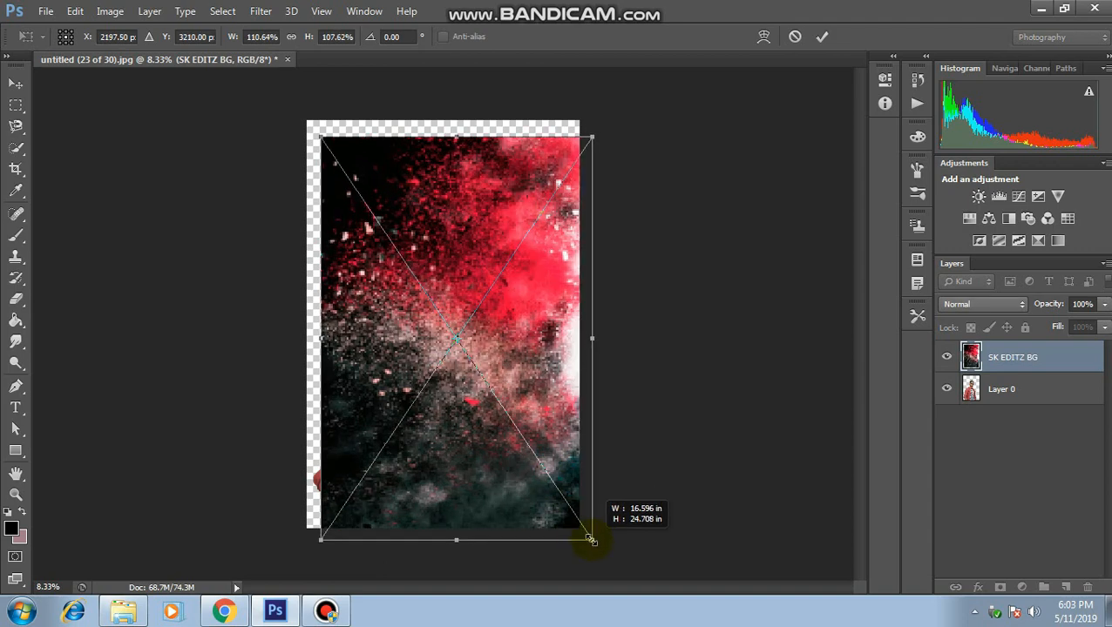
pyautogui.moveTo(321, 136); pyautogui.dragTo(298, 112)
pyautogui.click(822, 37)
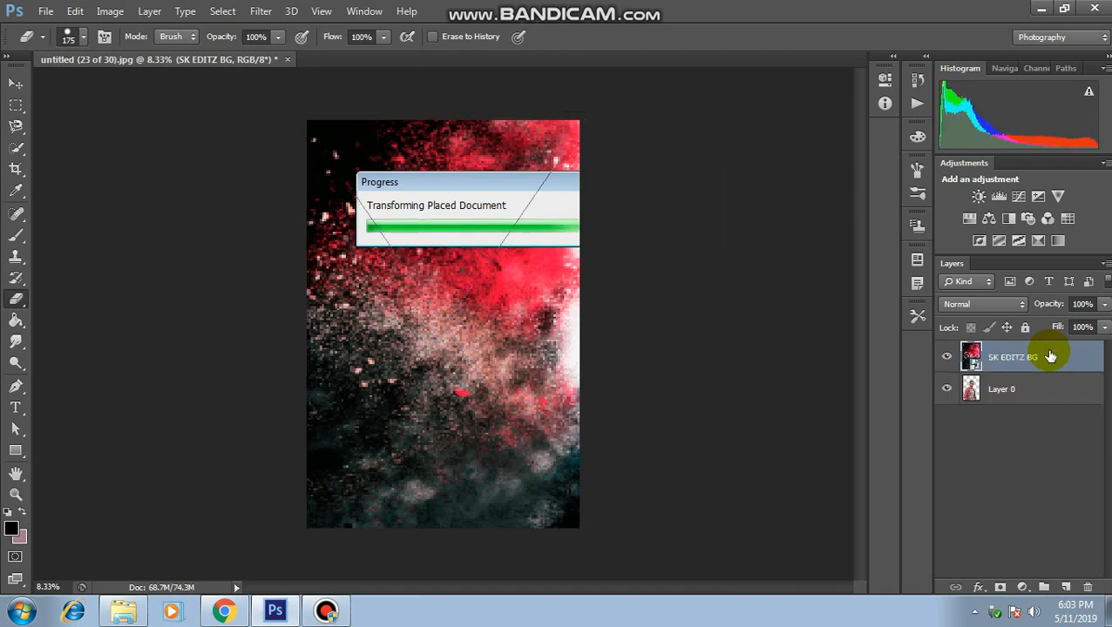
# Move the SK EDITZ BG layer below Layer 0 and shift the cut-out man on Layer 0 slightly to the right.
pyautogui.moveTo(1050, 354); pyautogui.dragTo(1040, 410)
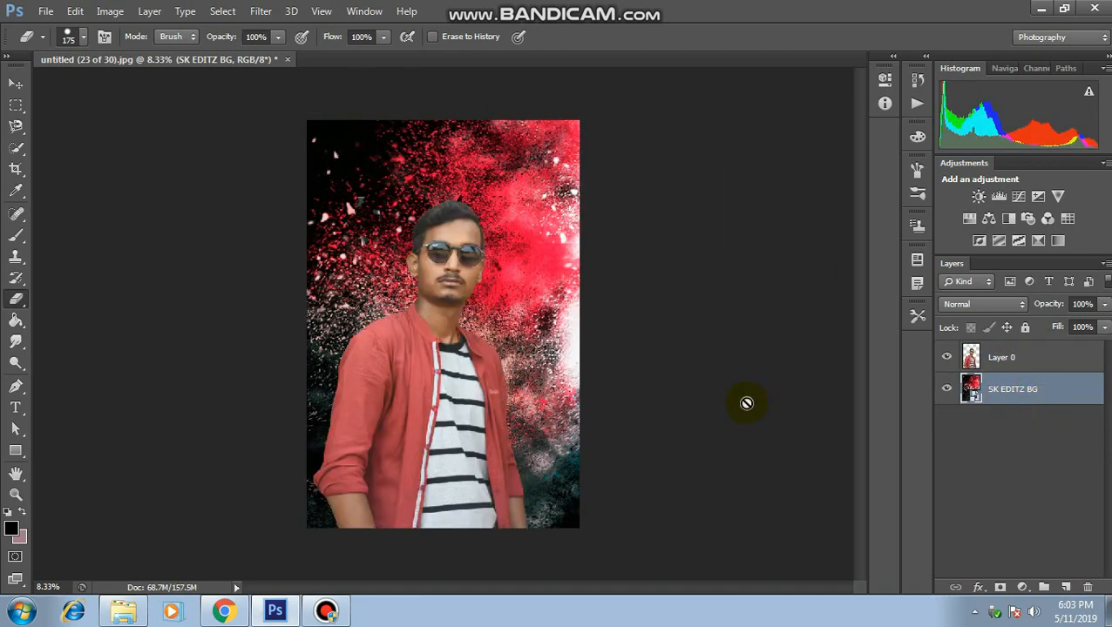
pyautogui.click(14, 84)
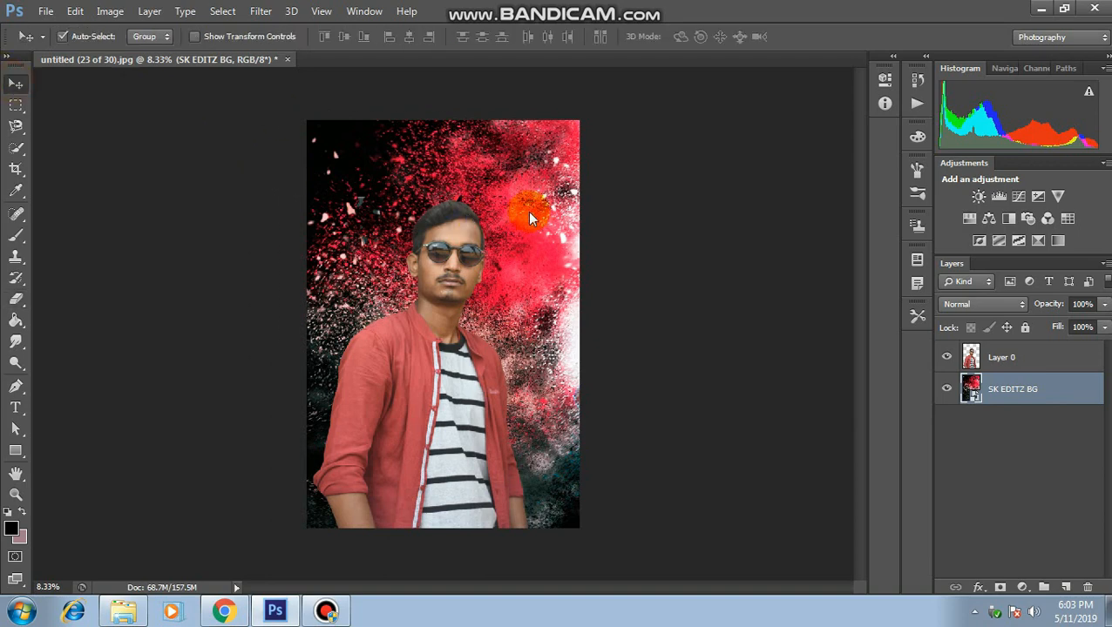
pyautogui.click(996, 355)
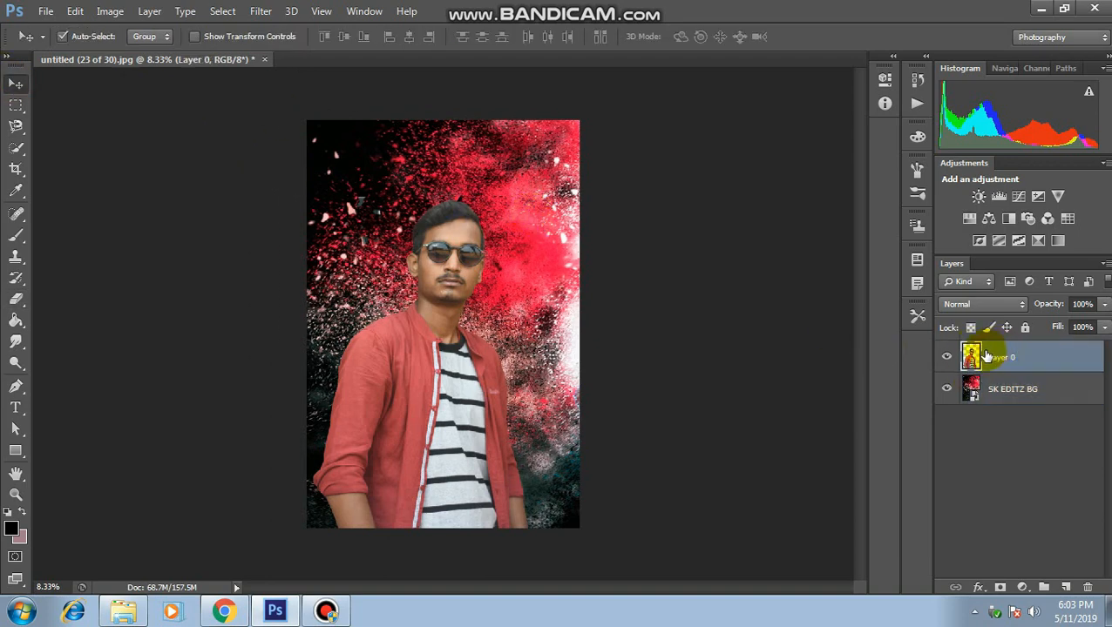
pyautogui.moveTo(686, 288); pyautogui.dragTo(688, 288)
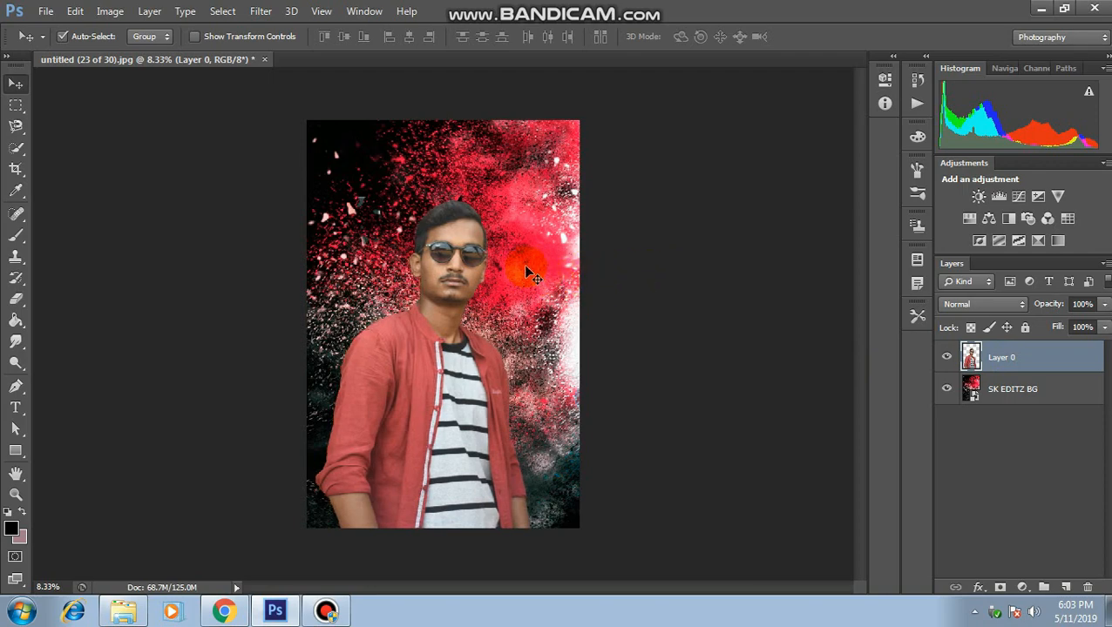
# Smudge the hair at the top of the man's head on Layer 0 with a 125 px brush at 41% strength.
pyautogui.hotkey('ctrl', '+')
pyautogui.hotkey('ctrl', '+')
pyautogui.scroll(3, 523, 266)
pyautogui.hotkey('ctrl', '+')
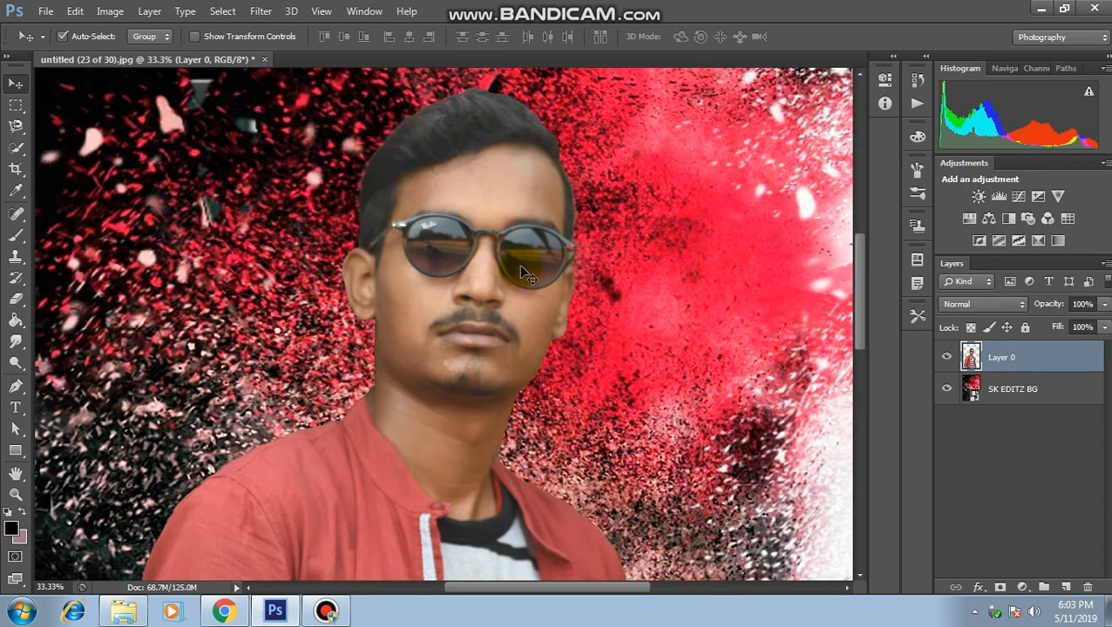
pyautogui.scroll(4, 505, 267)
pyautogui.click(16, 342)
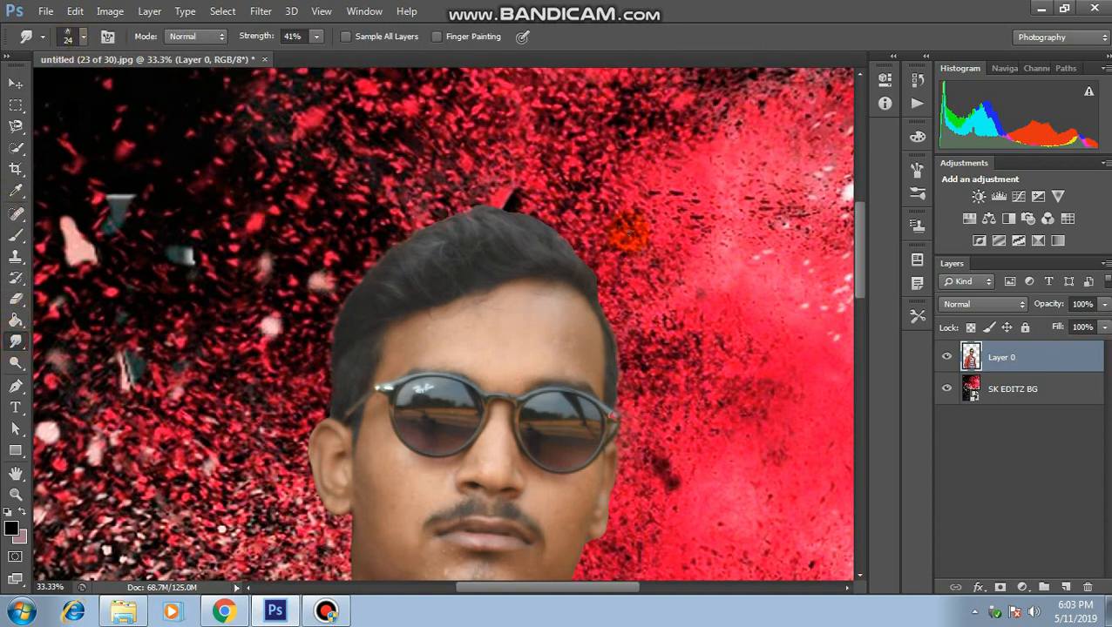
pyautogui.press(']')
pyautogui.press(']')
pyautogui.press(']')
pyautogui.press(']')
pyautogui.press(']')
pyautogui.press(']')
pyautogui.press(']')
pyautogui.press(']')
pyautogui.press(']')
pyautogui.press(']')
pyautogui.press(']')
pyautogui.press(']')
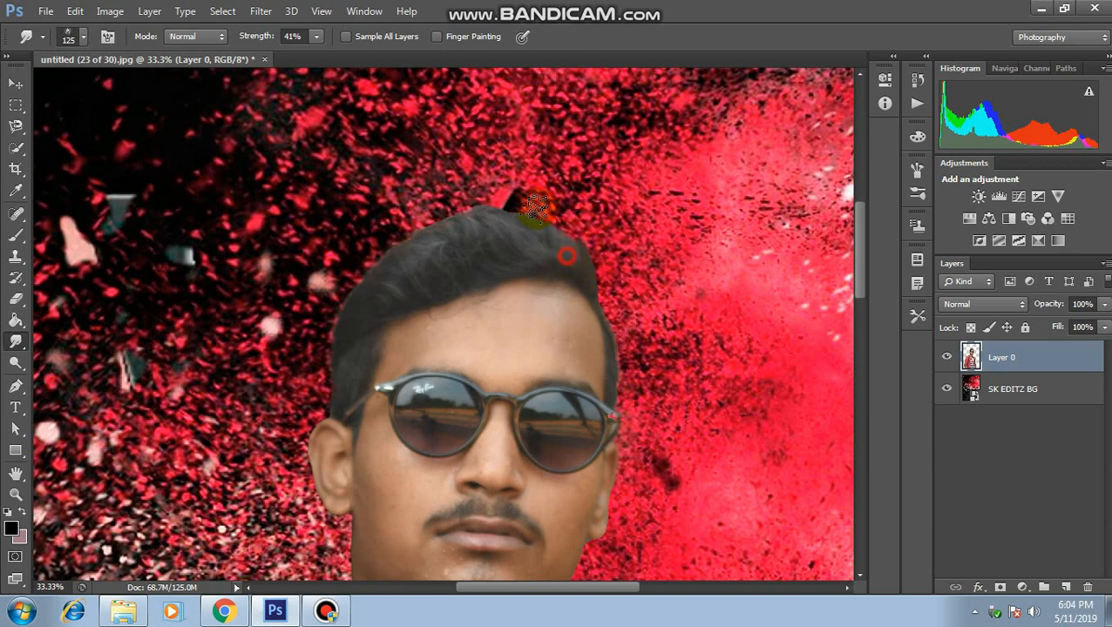
pyautogui.moveTo(537, 206)
pyautogui.mouseDown()
pyautogui.moveTo(553, 250)
pyautogui.moveTo(554, 199)
pyautogui.moveTo(565, 252)
pyautogui.moveTo(487, 179)
pyautogui.moveTo(528, 229)
pyautogui.moveTo(483, 188)
pyautogui.moveTo(519, 234)
pyautogui.mouseUp()
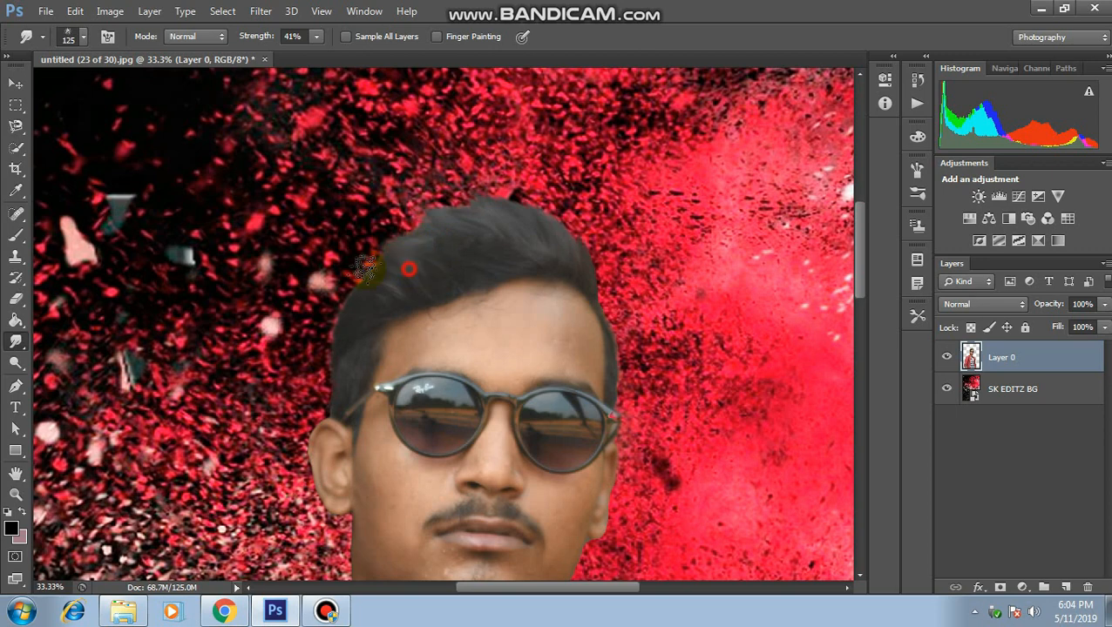
# Smudge the hair outward along the side of the head above the ear, using the same 125 px brush.
pyautogui.moveTo(364, 270); pyautogui.dragTo(353, 274)
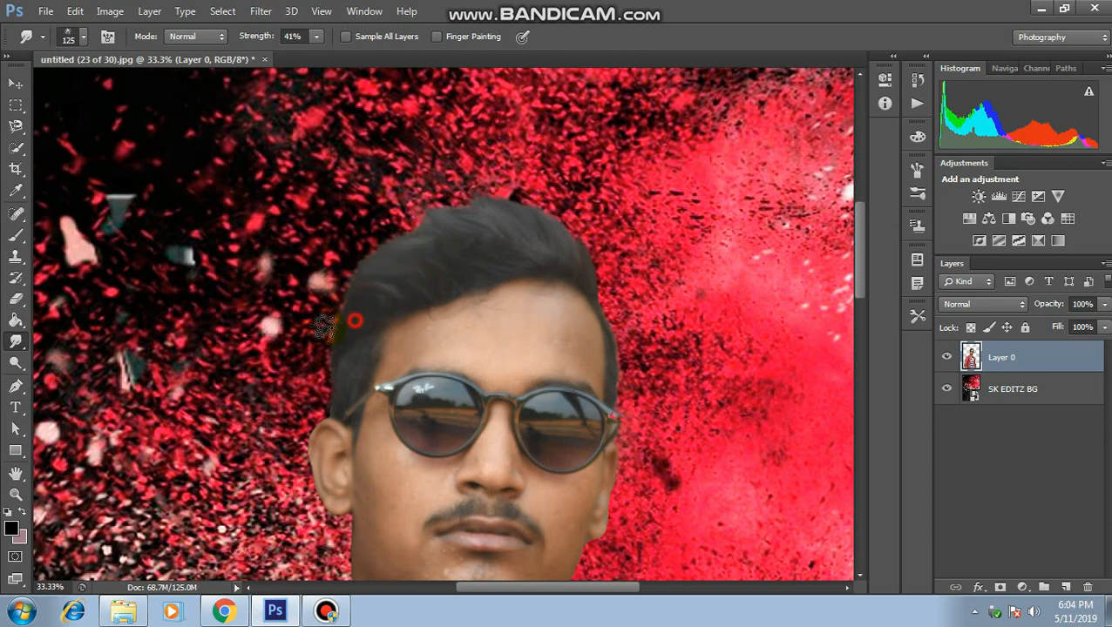
pyautogui.moveTo(325, 327); pyautogui.dragTo(377, 312)
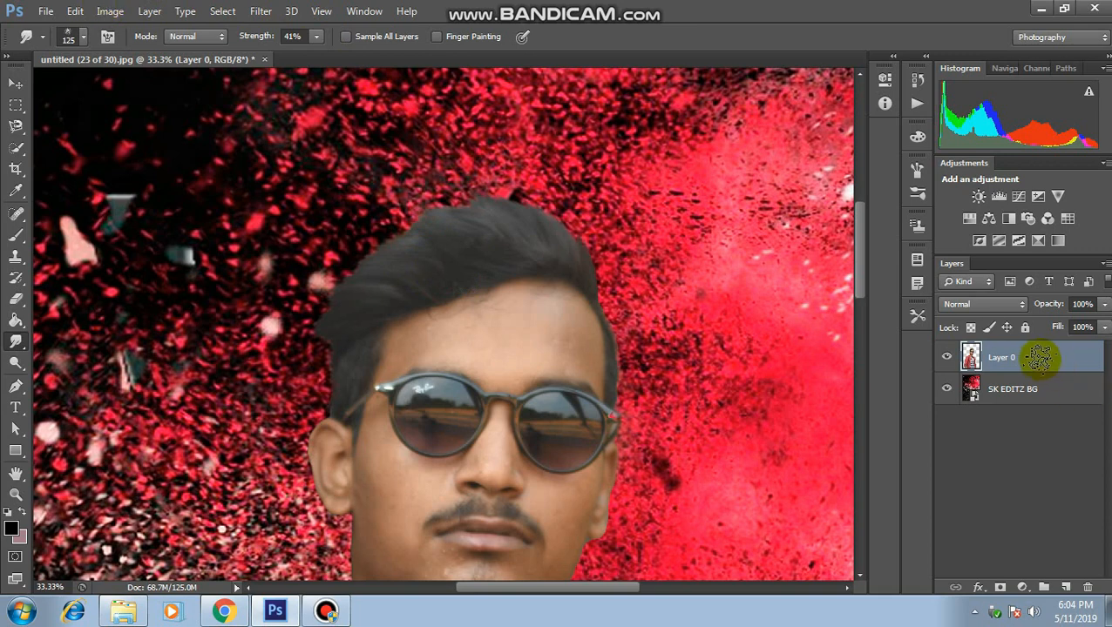
pyautogui.click(711, 302)
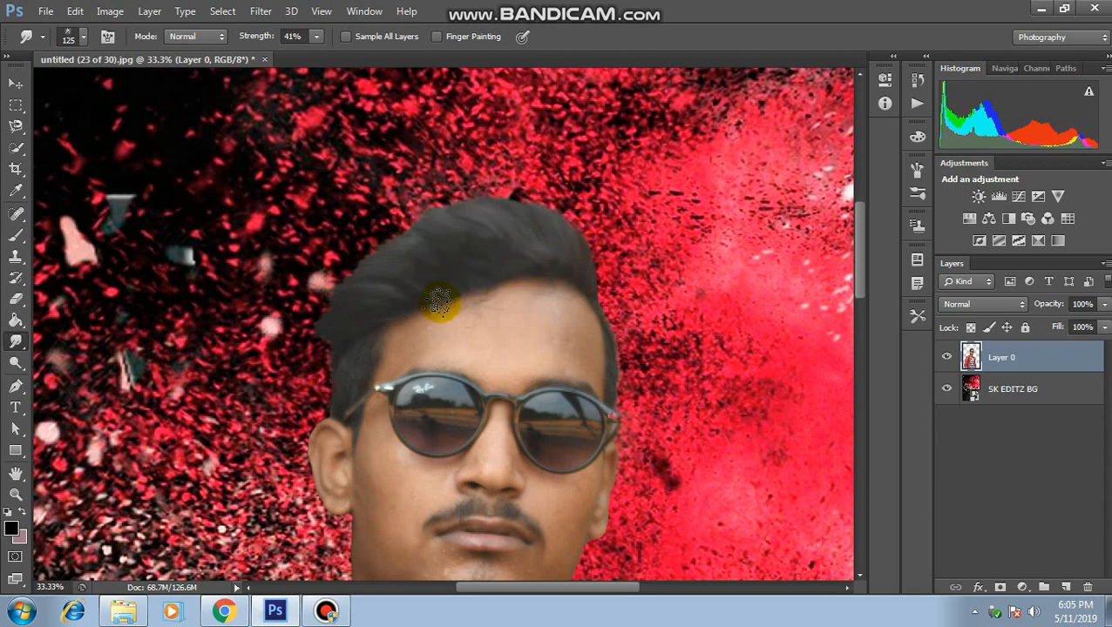
# Examine the smudged hair both in the whole picture and close up.
pyautogui.hotkey('ctrl', '-')
pyautogui.hotkey('ctrl', '-')
pyautogui.hotkey('ctrl', '-')
pyautogui.hotkey('ctrl', '-')
pyautogui.hotkey('ctrl', '+')
pyautogui.hotkey('ctrl', '+')
pyautogui.hotkey('ctrl', '+')
pyautogui.hotkey('ctrl', '+')
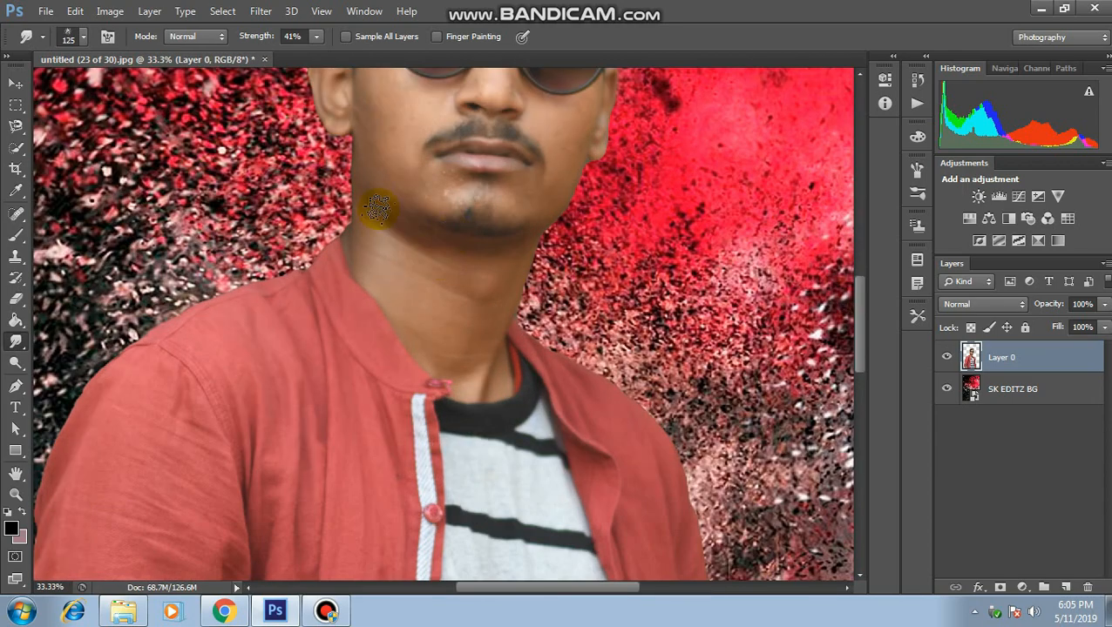
# Choose the 104 px round brush tip near the end of the presets for the Smudge tool and set its strength to 10%.
pyautogui.scroll(3, 378, 207)
pyautogui.click(76, 35)
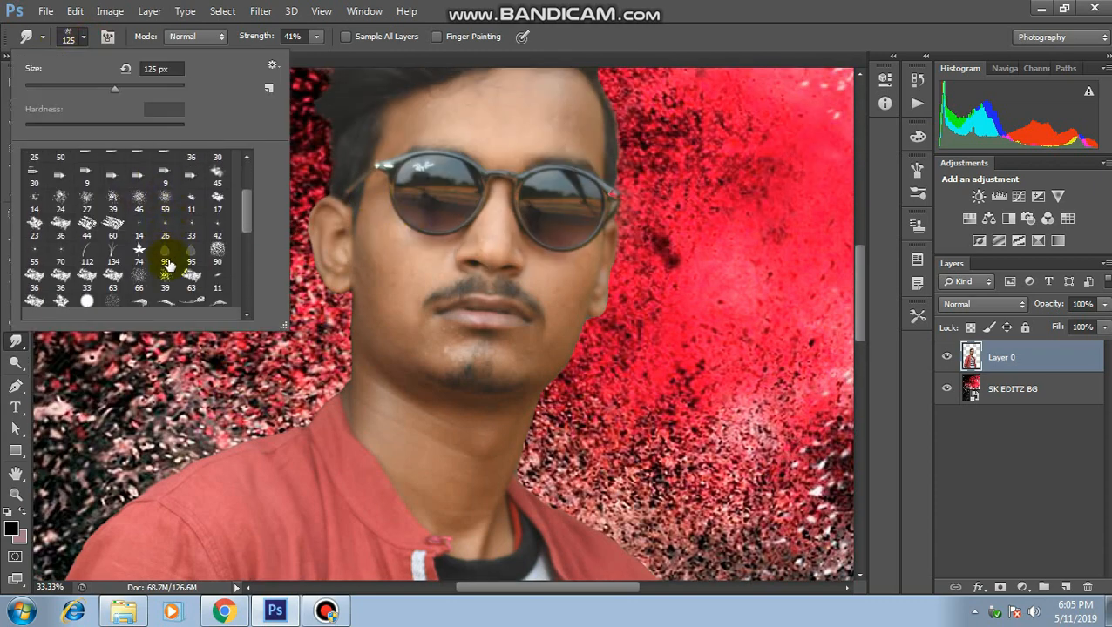
pyautogui.scroll(-4, 169, 265)
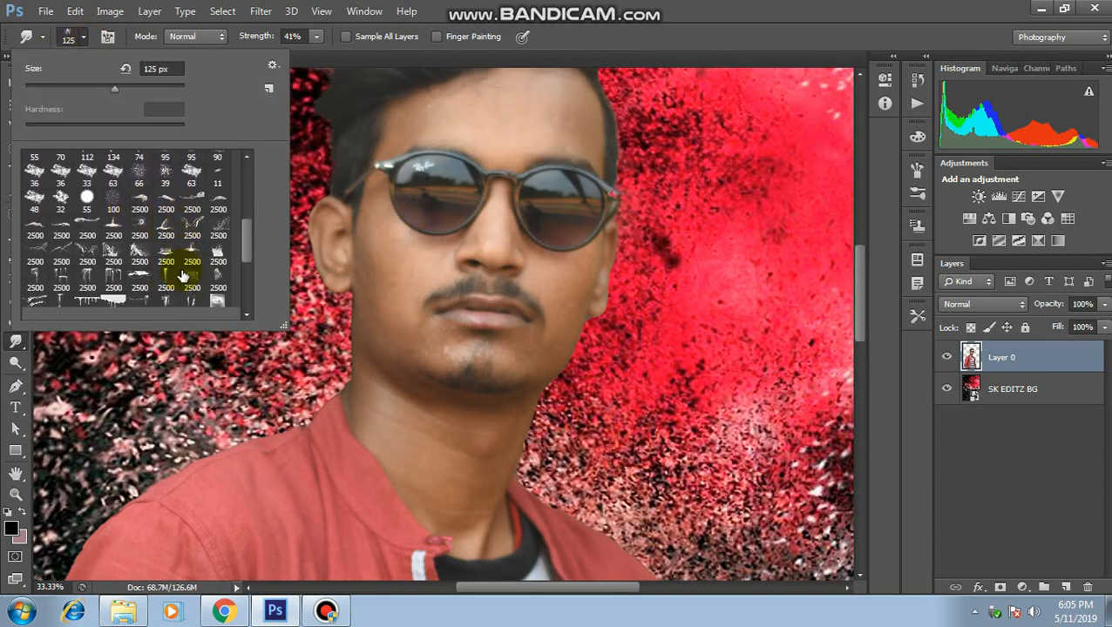
pyautogui.scroll(-1, 250, 254)
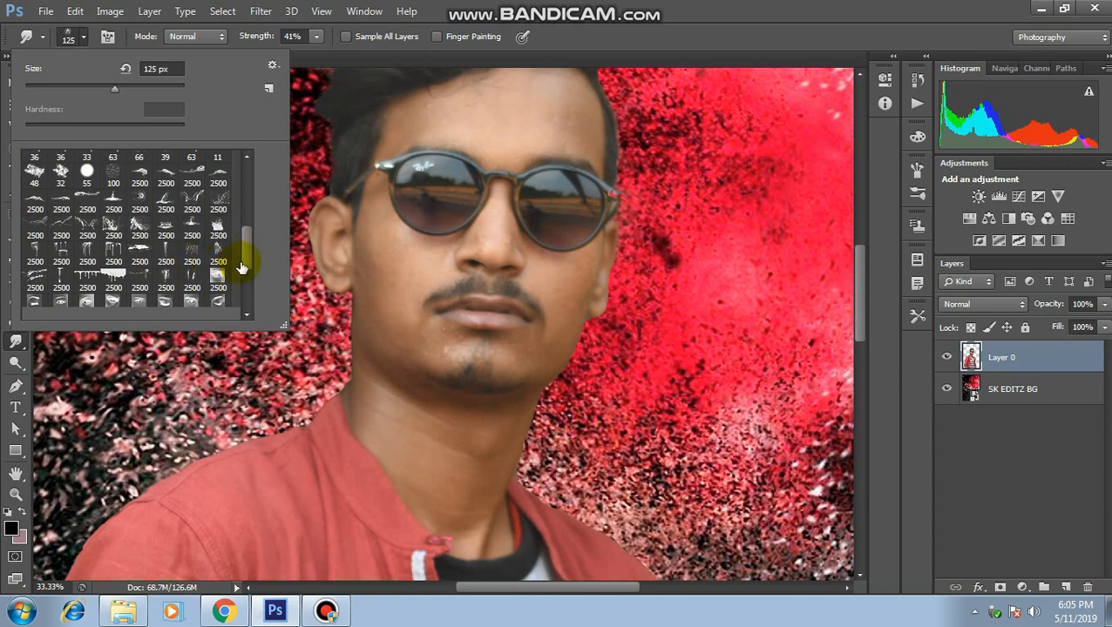
pyautogui.scroll(-3, 243, 262)
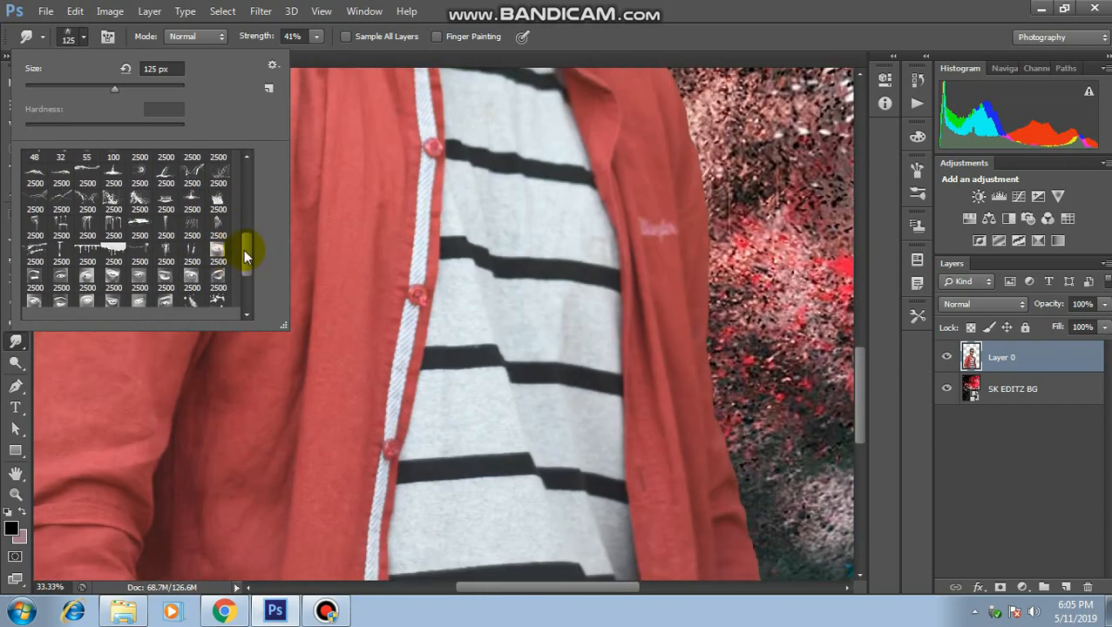
pyautogui.scroll(-1, 247, 258)
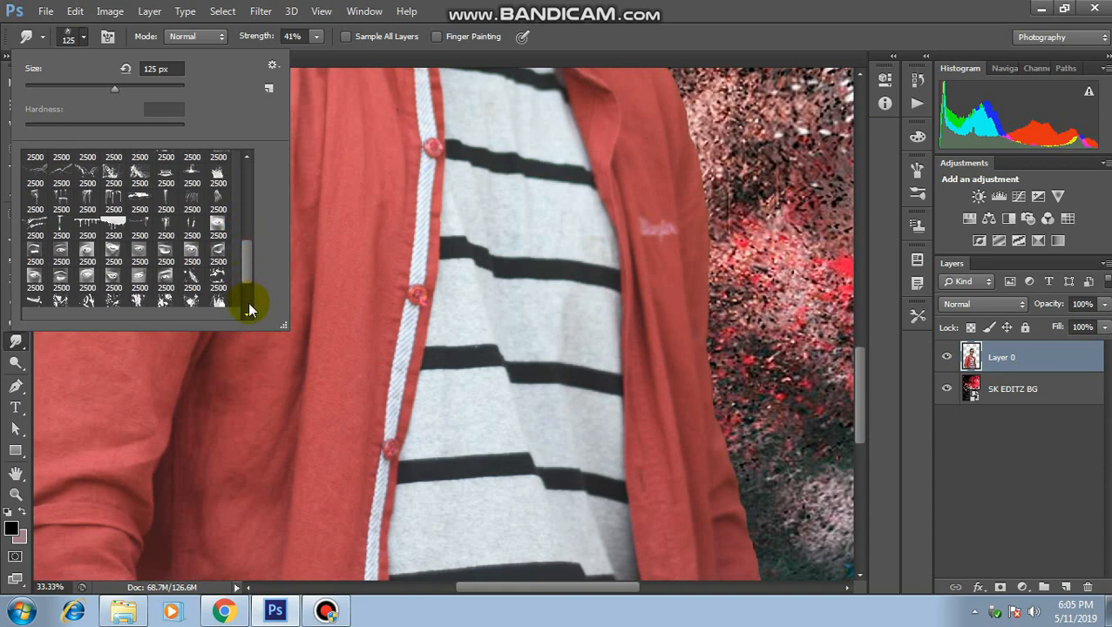
pyautogui.scroll(-1, 249, 310)
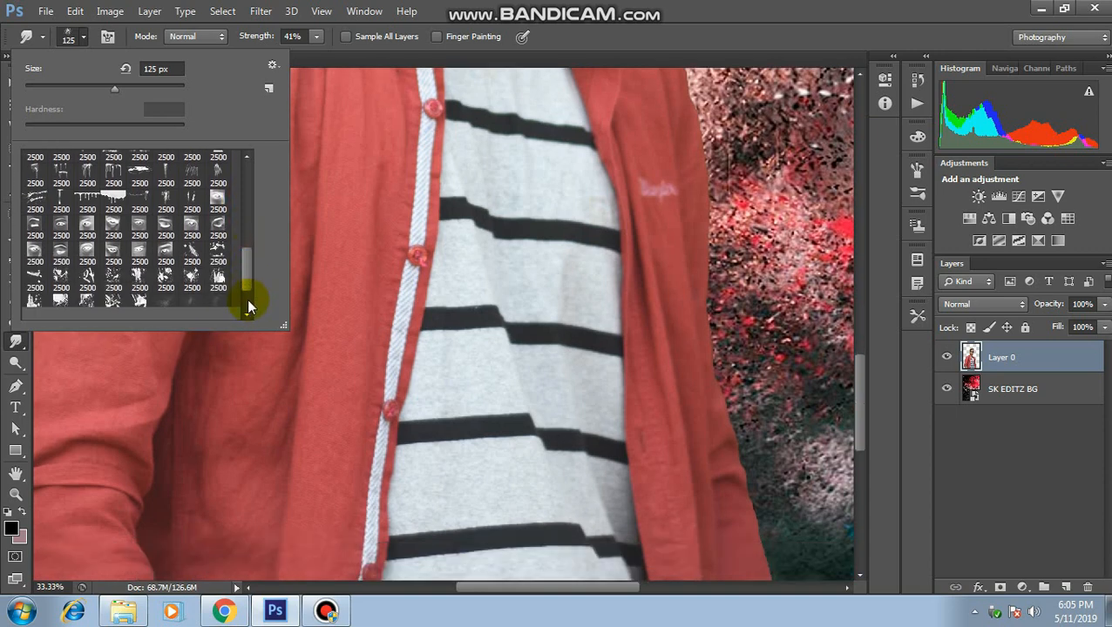
pyautogui.scroll(-1, 244, 290)
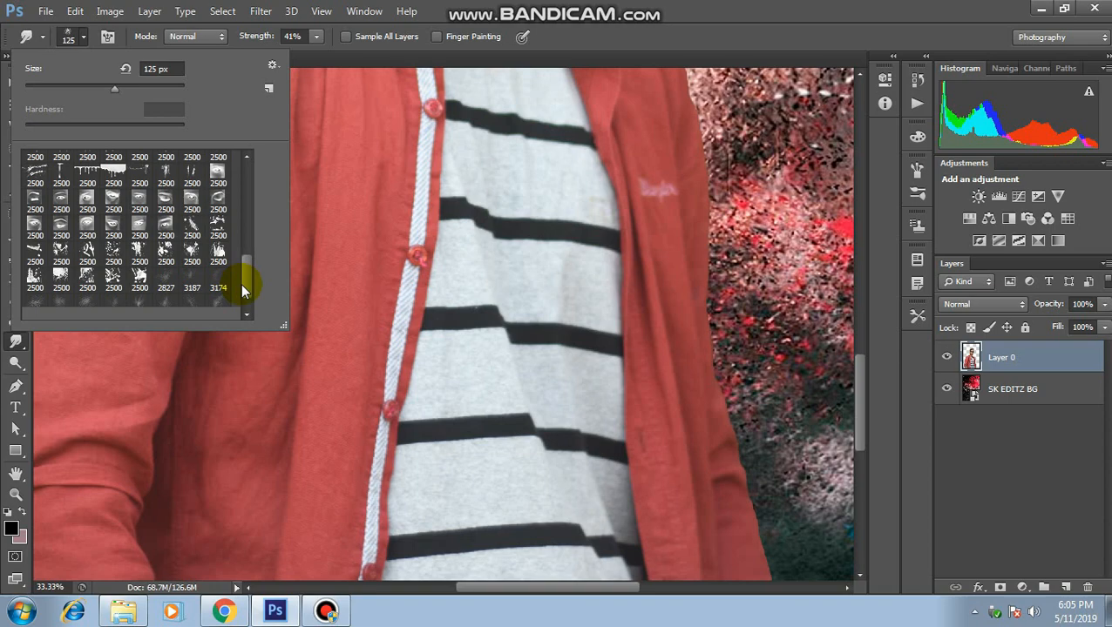
pyautogui.scroll(-1, 244, 290)
pyautogui.click(137, 301)
pyautogui.scroll(1, 402, 214)
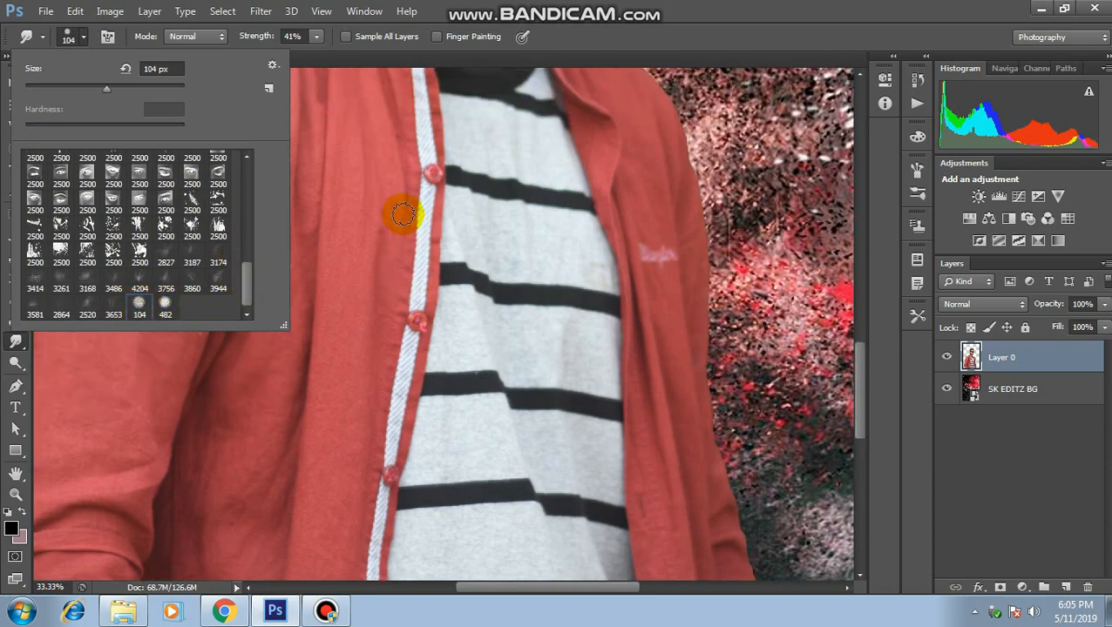
pyautogui.scroll(6, 403, 215)
pyautogui.click(331, 8)
pyautogui.click(316, 37)
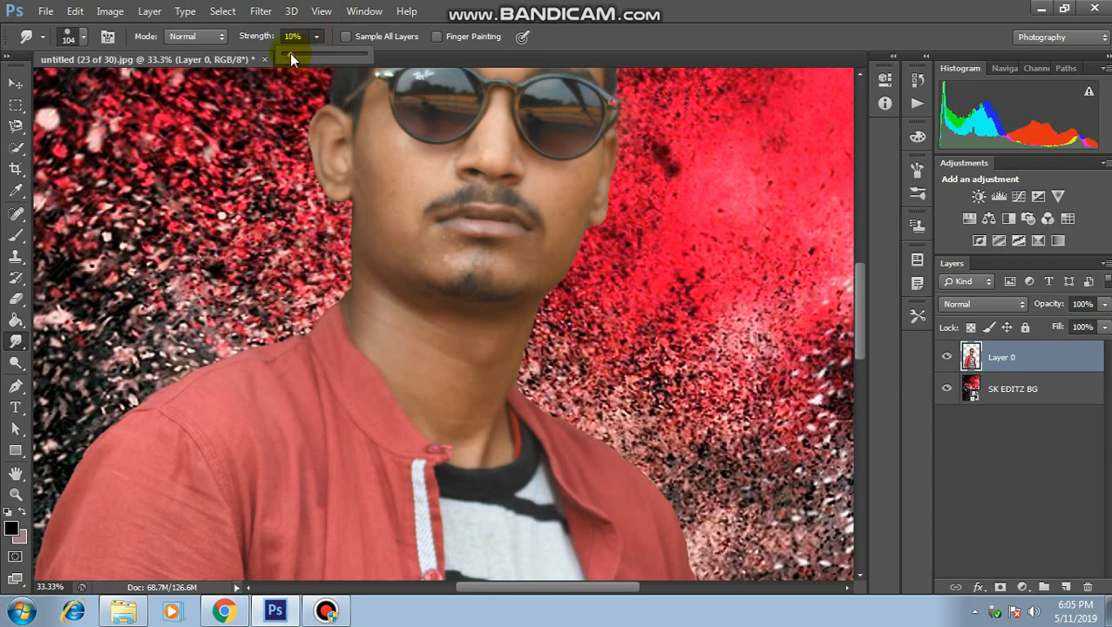
# Smooth the forehead skin with the Smudge tool, using a 200 px brush and a 175 px brush.
pyautogui.scroll(3, 484, 166)
pyautogui.click(479, 166)
pyautogui.press(']')
pyautogui.press(']')
pyautogui.press(']')
pyautogui.press(']')
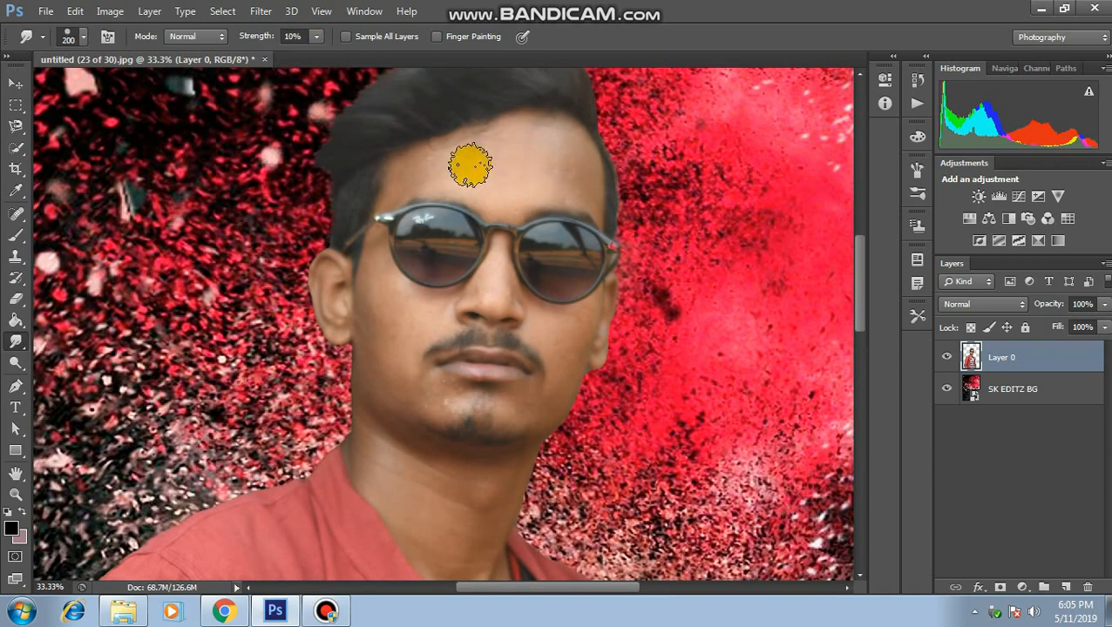
pyautogui.press('[')
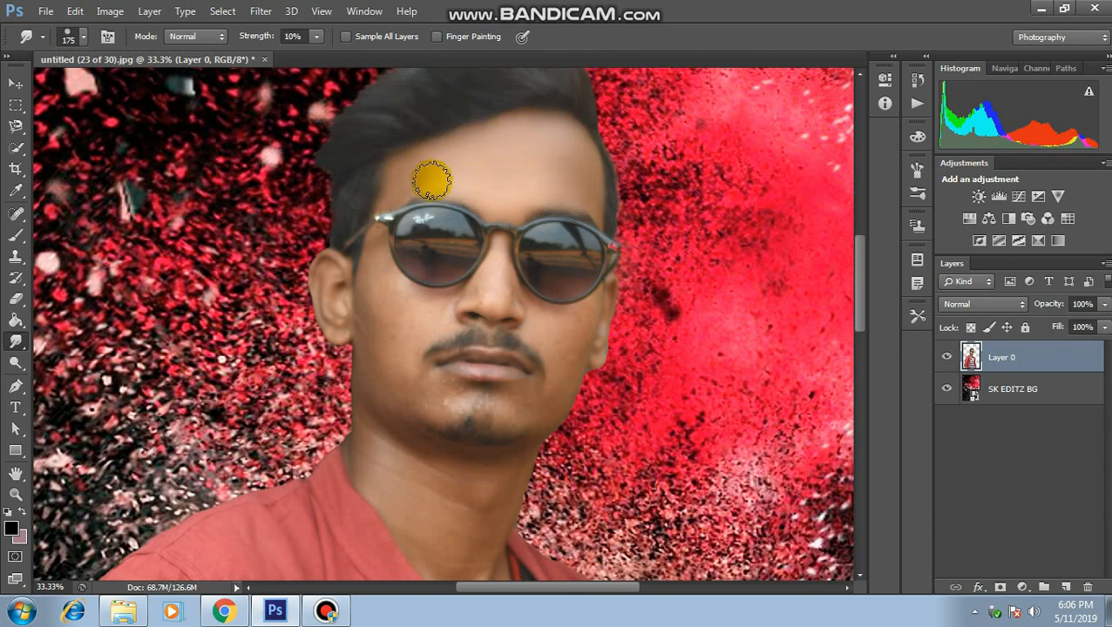
# Smooth the cheeks, nose and skin around the mouth with the Smudge tool, varying the brush between 125 and 175 px.
pyautogui.press('[')
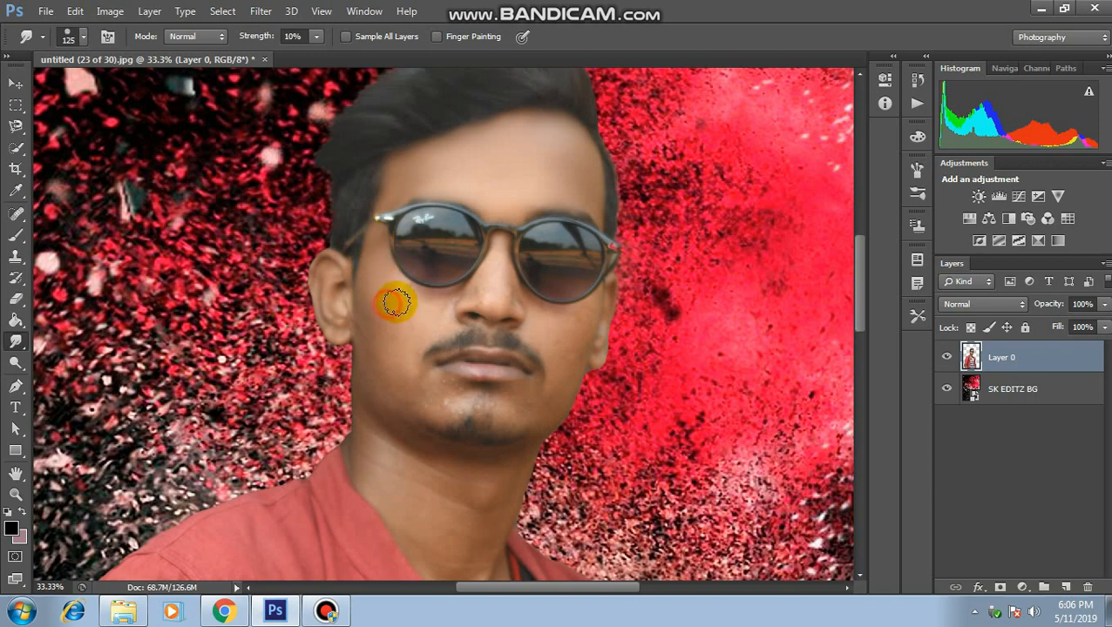
pyautogui.press(']')
pyautogui.press(']')
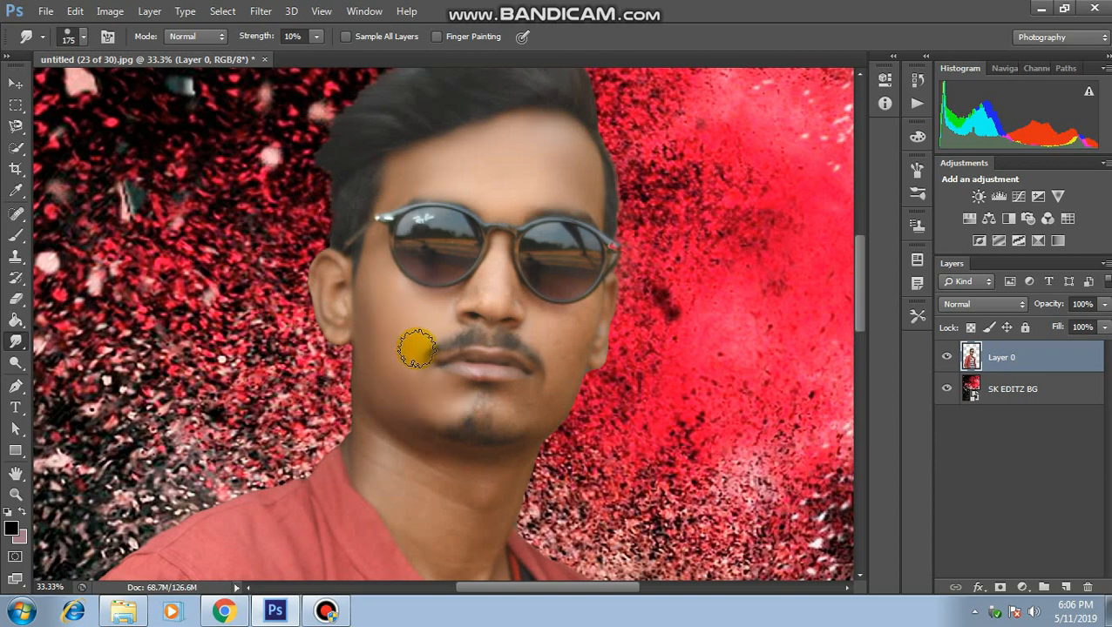
pyautogui.press('[')
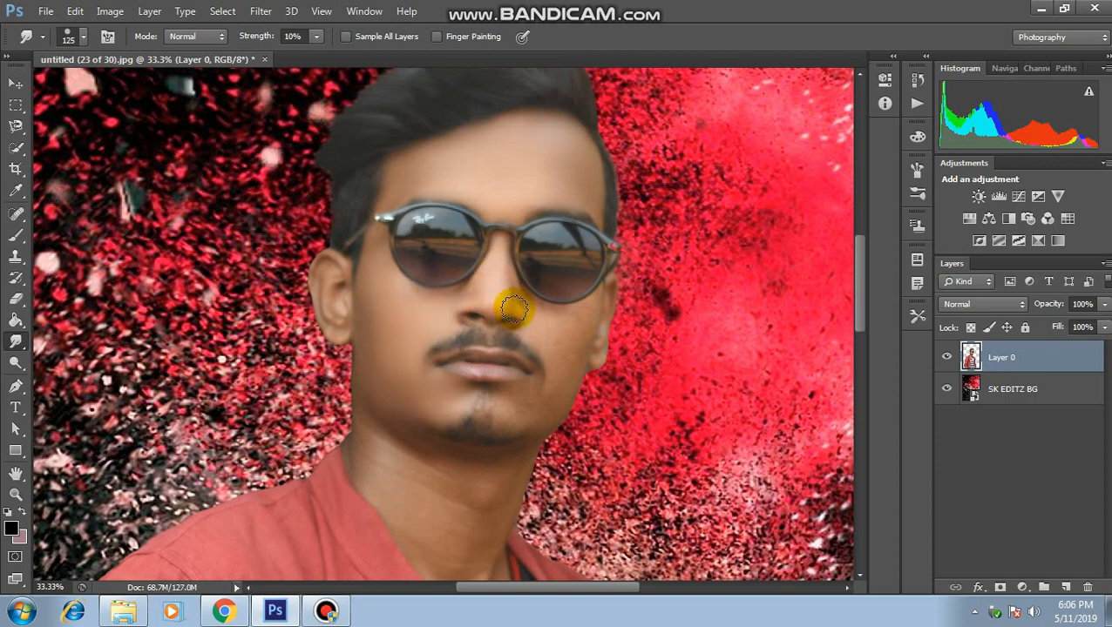
pyautogui.press(']')
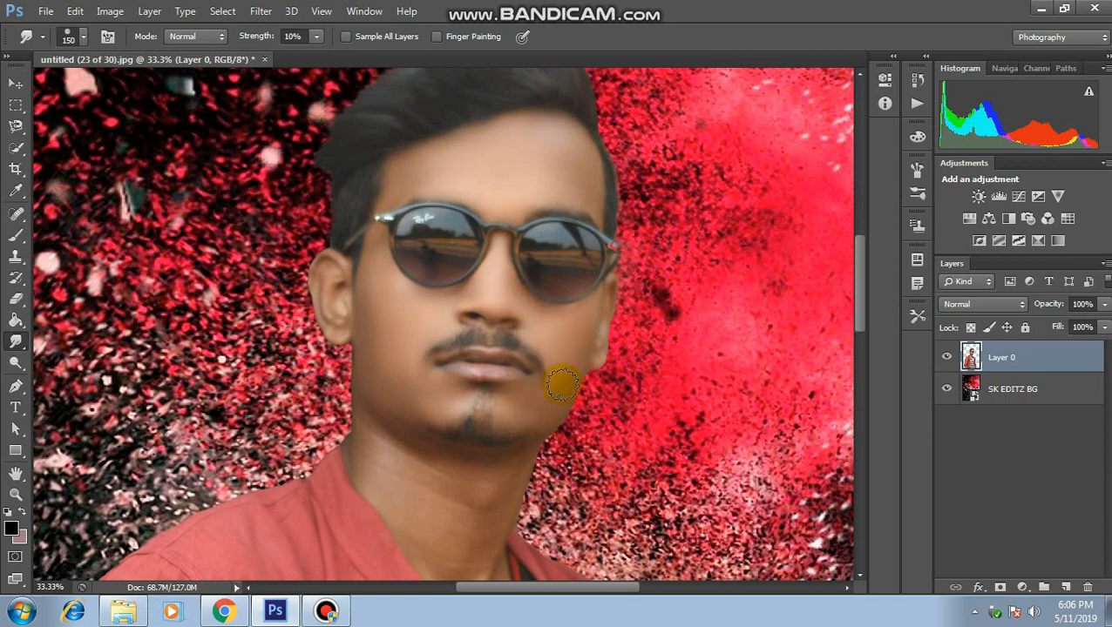
# Smooth the skin under the chin and on the neck with a 200 px Smudge brush.
pyautogui.moveTo(373, 429)
pyautogui.mouseDown()
pyautogui.moveTo(388, 510)
pyautogui.moveTo(412, 523)
pyautogui.moveTo(409, 445)
pyautogui.moveTo(462, 469)
pyautogui.mouseUp()
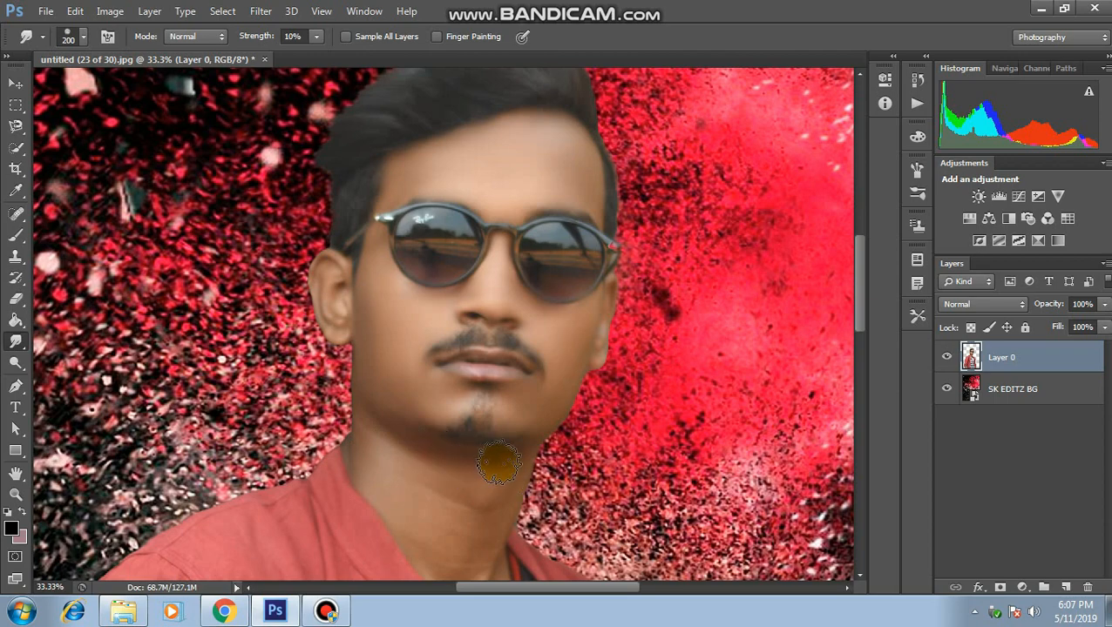
pyautogui.moveTo(461, 520)
pyautogui.mouseDown()
pyautogui.moveTo(403, 487)
pyautogui.moveTo(395, 497)
pyautogui.moveTo(443, 473)
pyautogui.moveTo(461, 485)
pyautogui.moveTo(432, 412)
pyautogui.moveTo(483, 414)
pyautogui.moveTo(474, 425)
pyautogui.moveTo(494, 439)
pyautogui.moveTo(456, 449)
pyautogui.mouseUp()
pyautogui.scroll(-3, 444, 460)
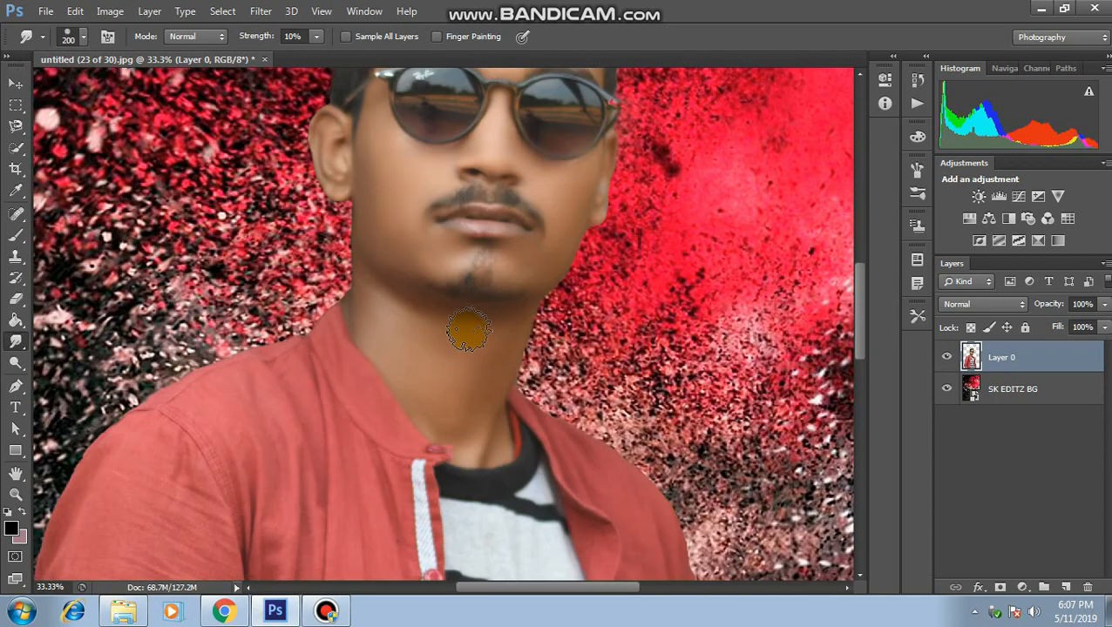
# Smooth the skin along the jaw and toward the ear with the Smudge tool, reducing the brush to 125 px.
pyautogui.press('[')
pyautogui.moveTo(452, 256)
pyautogui.mouseDown()
pyautogui.moveTo(398, 226)
pyautogui.moveTo(418, 265)
pyautogui.moveTo(462, 198)
pyautogui.moveTo(448, 158)
pyautogui.moveTo(480, 190)
pyautogui.moveTo(465, 197)
pyautogui.moveTo(492, 207)
pyautogui.moveTo(502, 197)
pyautogui.moveTo(402, 164)
pyautogui.moveTo(406, 204)
pyautogui.moveTo(330, 145)
pyautogui.moveTo(345, 187)
pyautogui.mouseUp()
pyautogui.scroll(-2, 462, 196)
pyautogui.scroll(3, 481, 191)
pyautogui.press('[')
pyautogui.scroll(2, 623, 218)
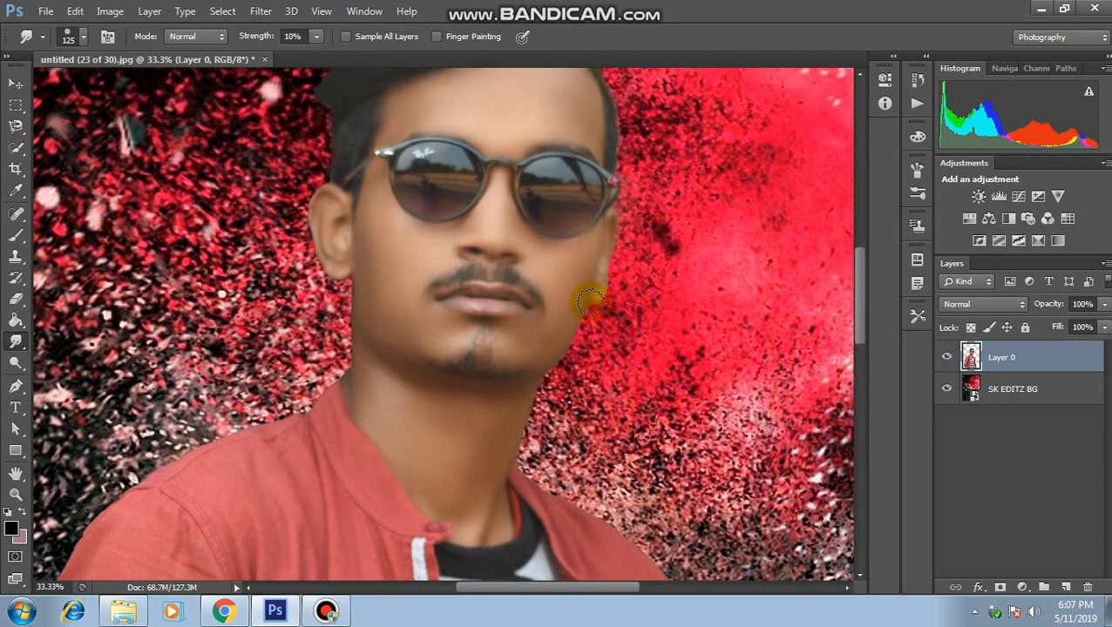
# Smooth the forearm skin below the rolled sleeve on the image's left side with the Smudge tool, enlarging the brush from 175 to 300 px.
pyautogui.scroll(3, 549, 323)
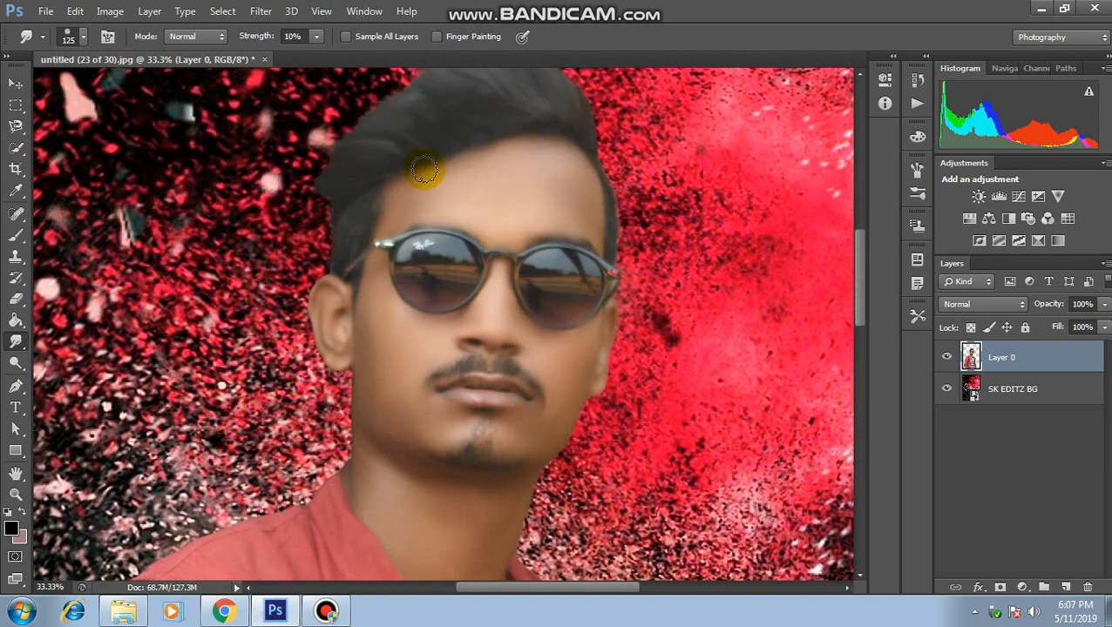
pyautogui.scroll(-3, 453, 200)
pyautogui.scroll(-10, 465, 216)
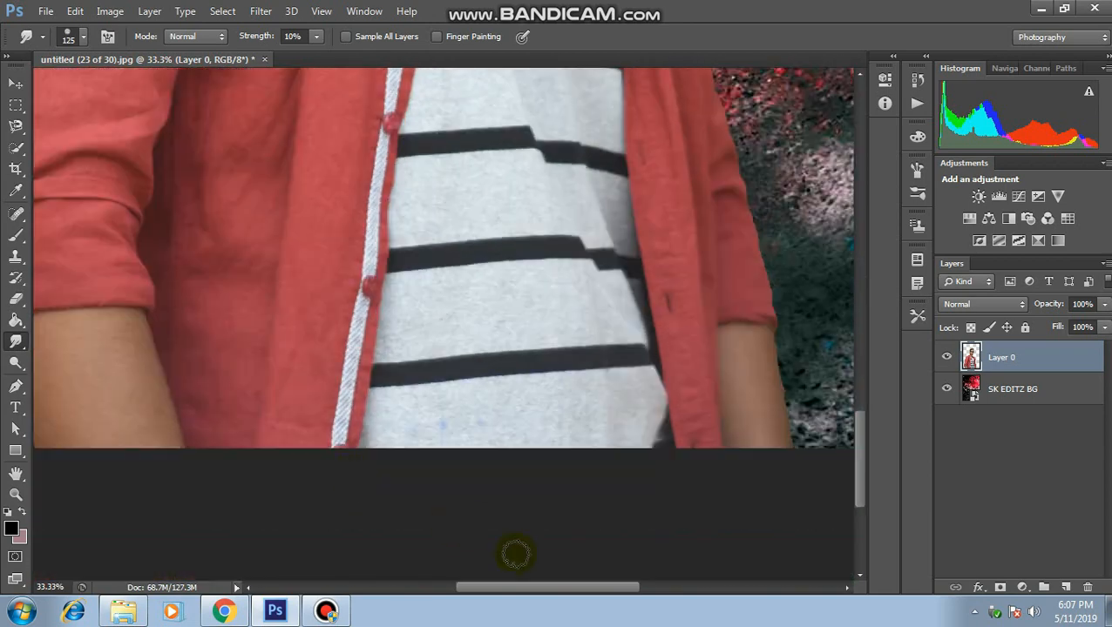
pyautogui.moveTo(527, 589); pyautogui.dragTo(465, 591)
pyautogui.press(']')
pyautogui.press(']')
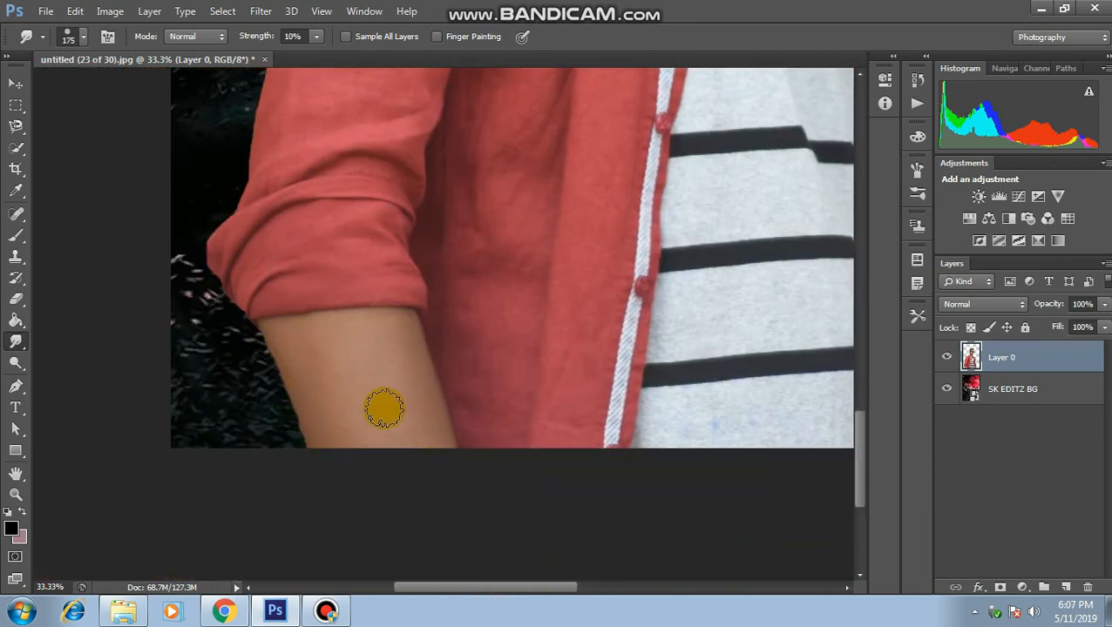
pyautogui.moveTo(387, 420)
pyautogui.mouseDown()
pyautogui.moveTo(335, 381)
pyautogui.moveTo(377, 328)
pyautogui.moveTo(309, 365)
pyautogui.moveTo(343, 463)
pyautogui.mouseUp()
pyautogui.moveTo(365, 322); pyautogui.dragTo(397, 321)
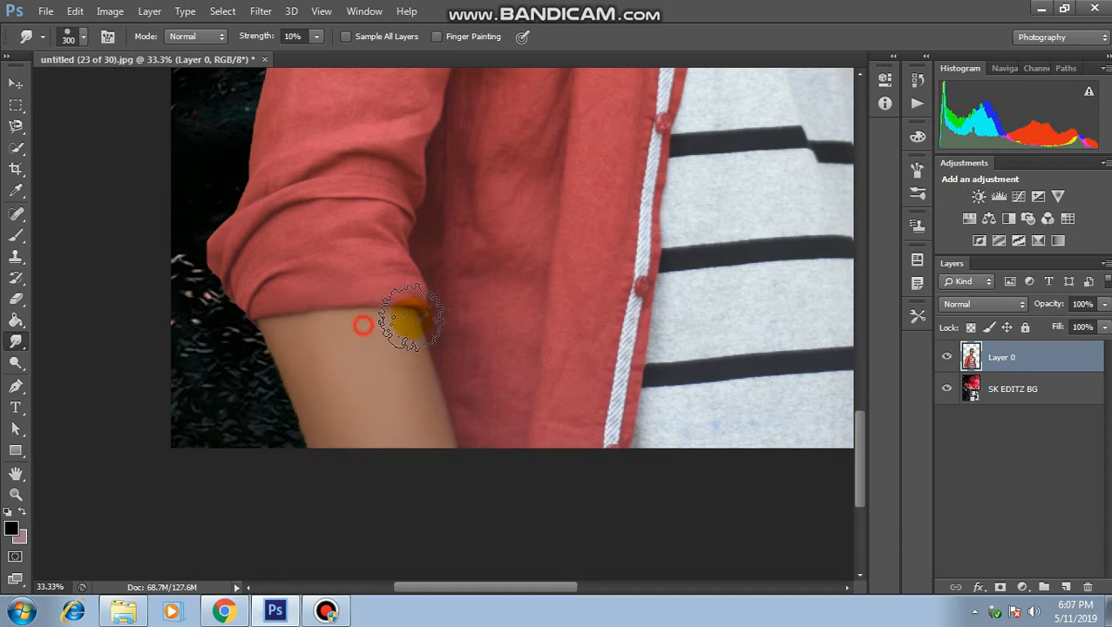
# Smooth the skin of the other forearm, on the image's right side, with a 300 px Smudge brush.
pyautogui.moveTo(514, 588); pyautogui.dragTo(624, 587)
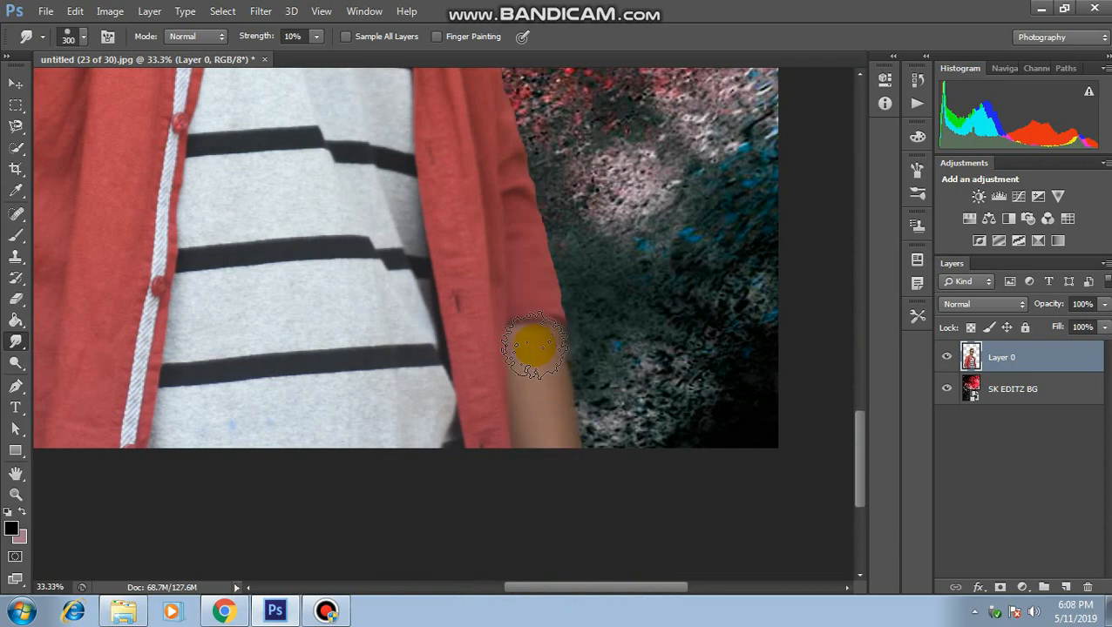
pyautogui.hotkey('ctrl', '-')
pyautogui.hotkey('ctrl', '-')
pyautogui.hotkey('ctrl', '-')
pyautogui.hotkey('ctrl', '-')
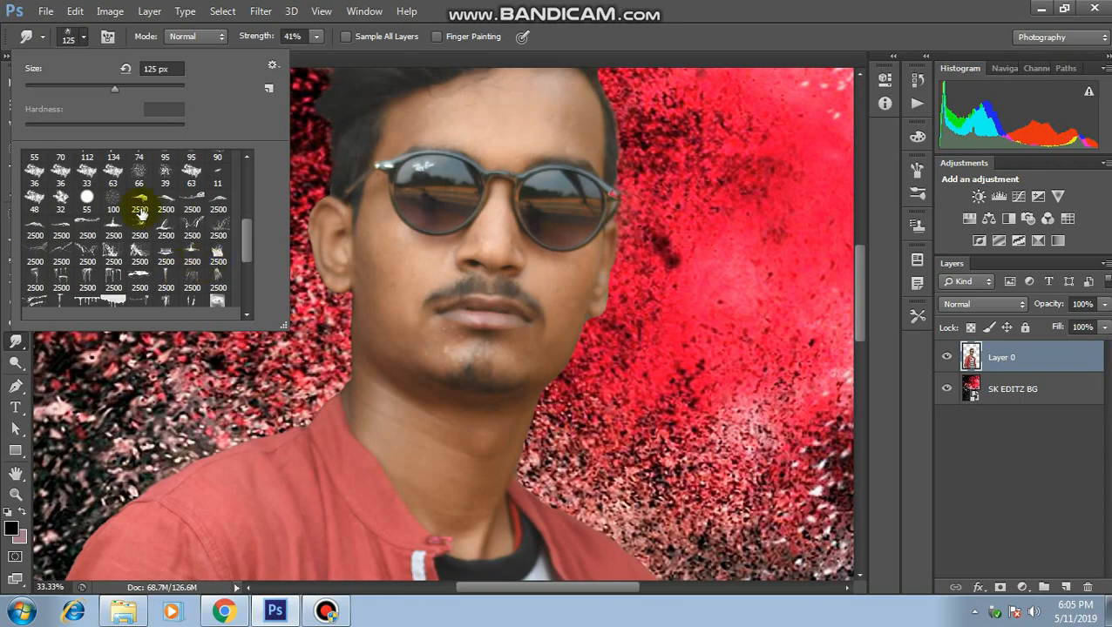
# Pick the 104 px textured round brush preset for the Smudge tool and open its strength setting.
pyautogui.scroll(-1, 248, 248)
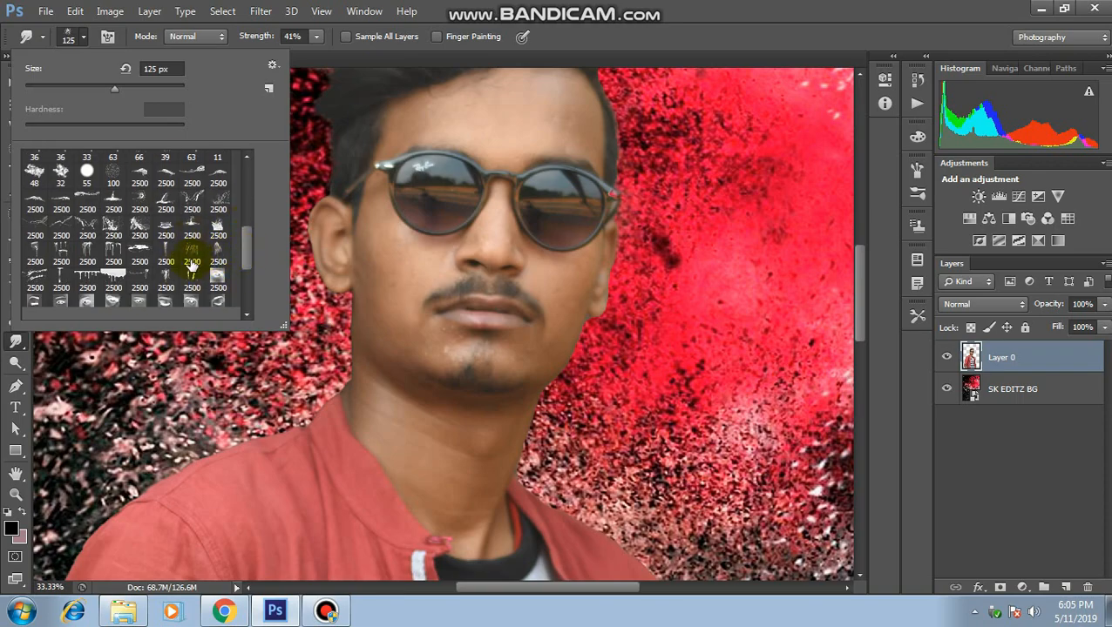
pyautogui.scroll(-6, 242, 266)
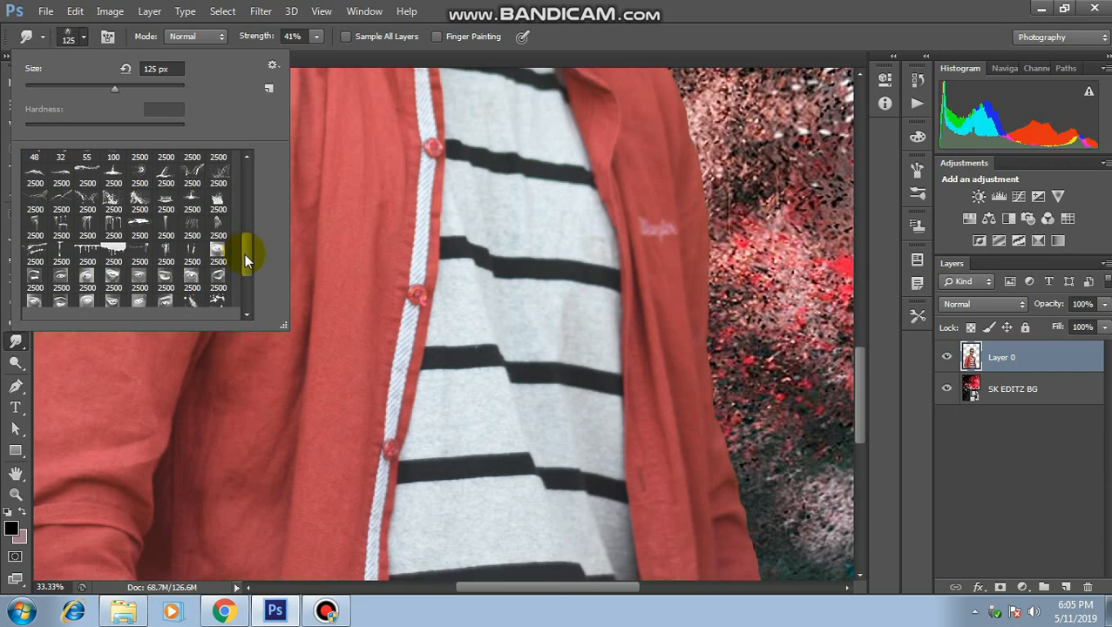
pyautogui.scroll(-1, 249, 279)
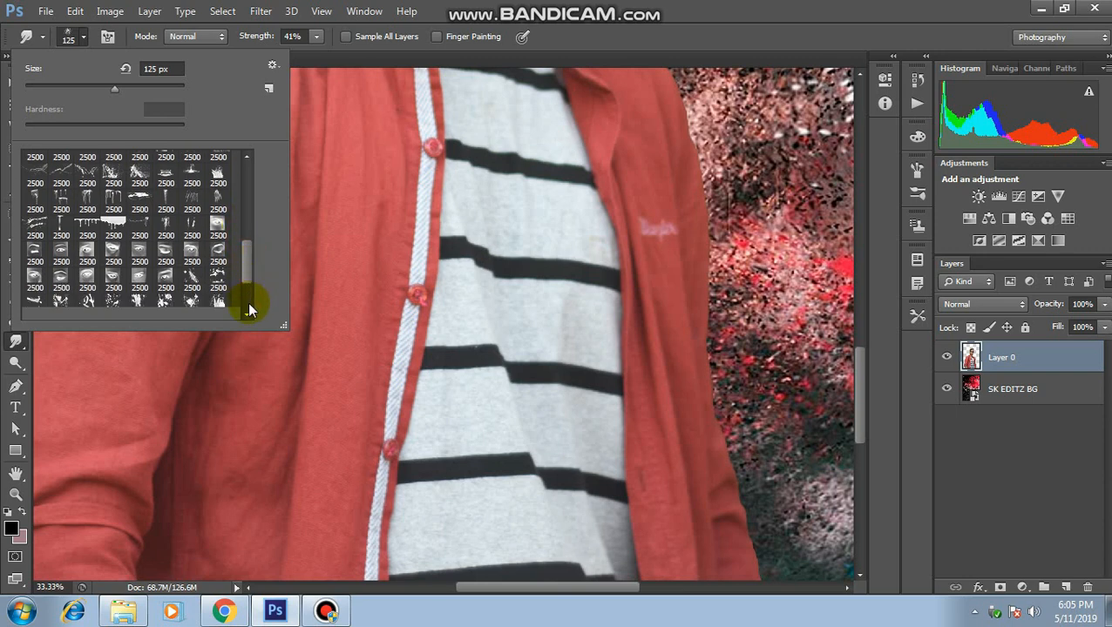
pyautogui.scroll(-2, 250, 308)
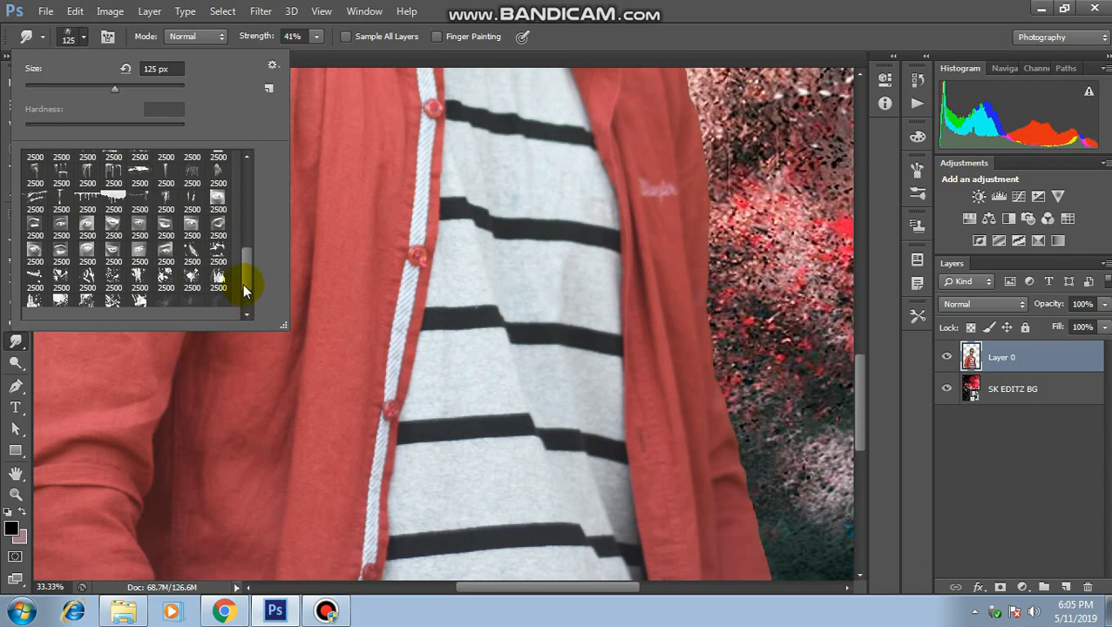
pyautogui.scroll(-1, 245, 292)
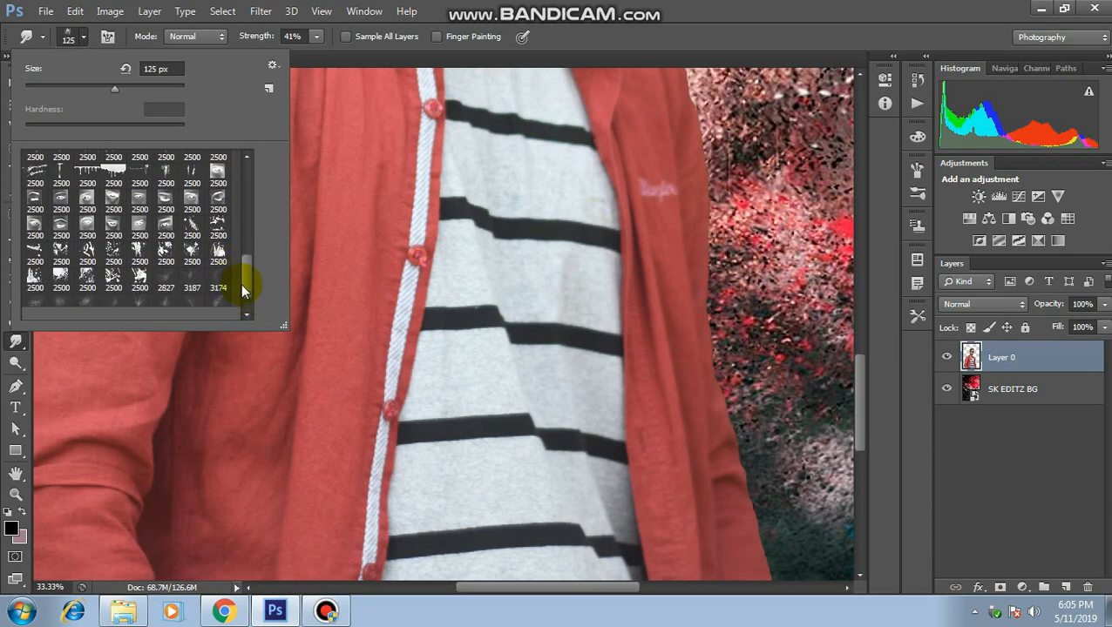
pyautogui.scroll(-1, 245, 292)
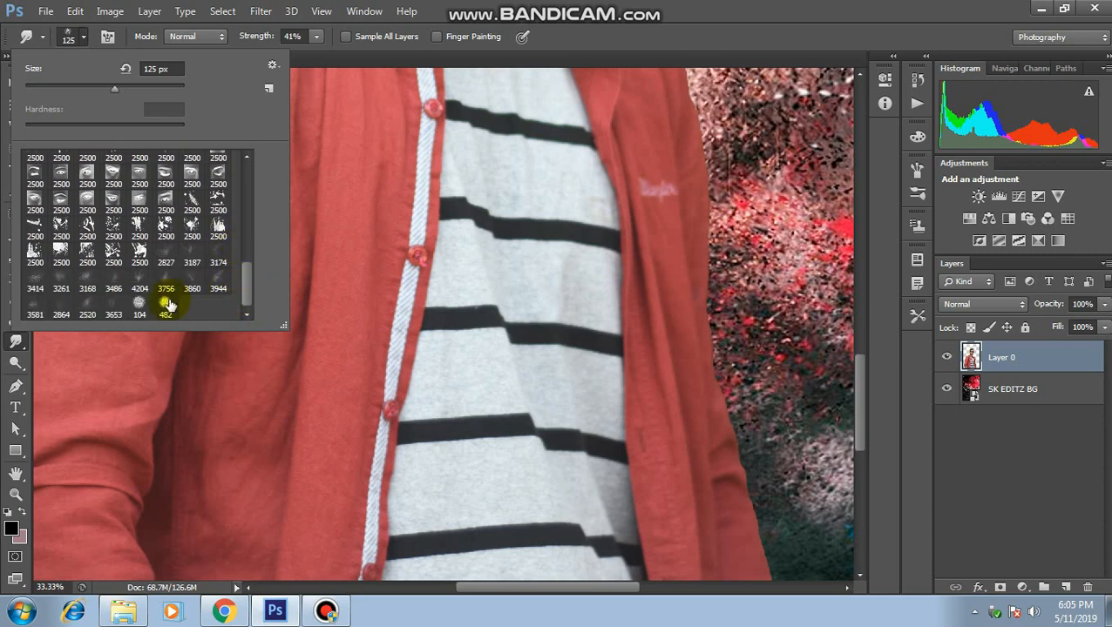
pyautogui.click(139, 303)
pyautogui.scroll(5, 399, 216)
pyautogui.scroll(3, 403, 215)
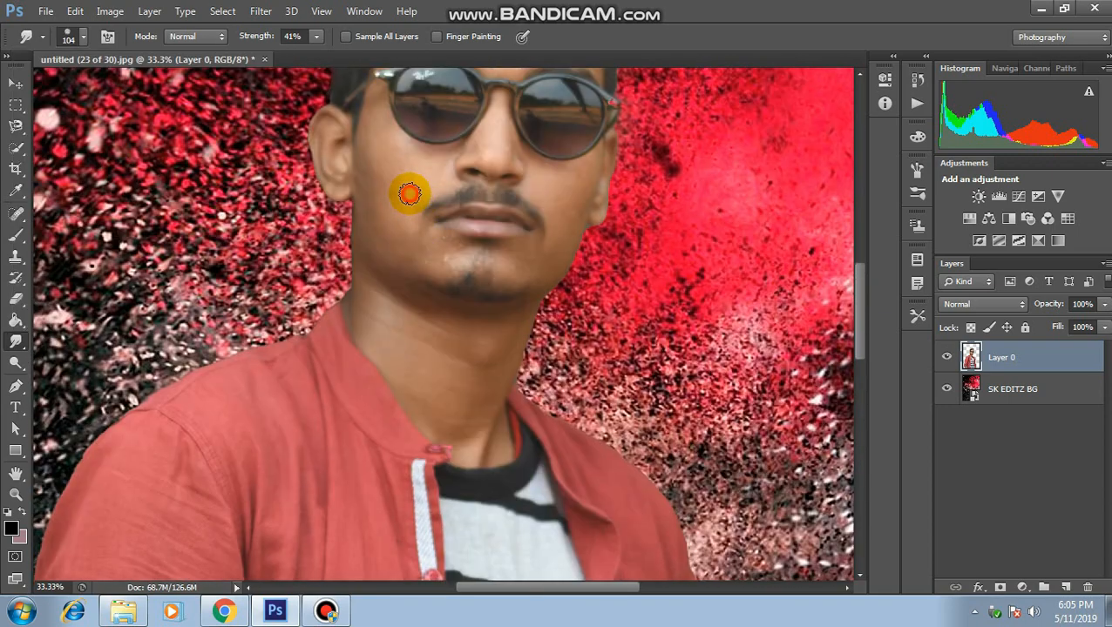
pyautogui.click(314, 37)
pyautogui.click(484, 157)
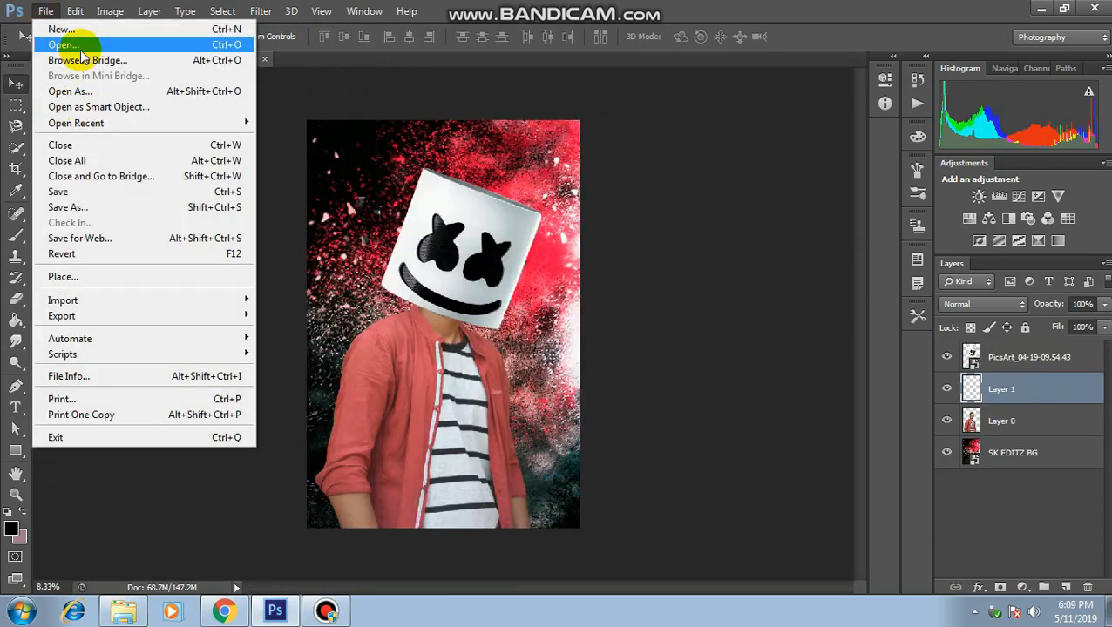
# Place the soft black spot image 17-1 from the Downloads folder beneath the mask layer.
pyautogui.click(50, 278)
pyautogui.click(47, 83)
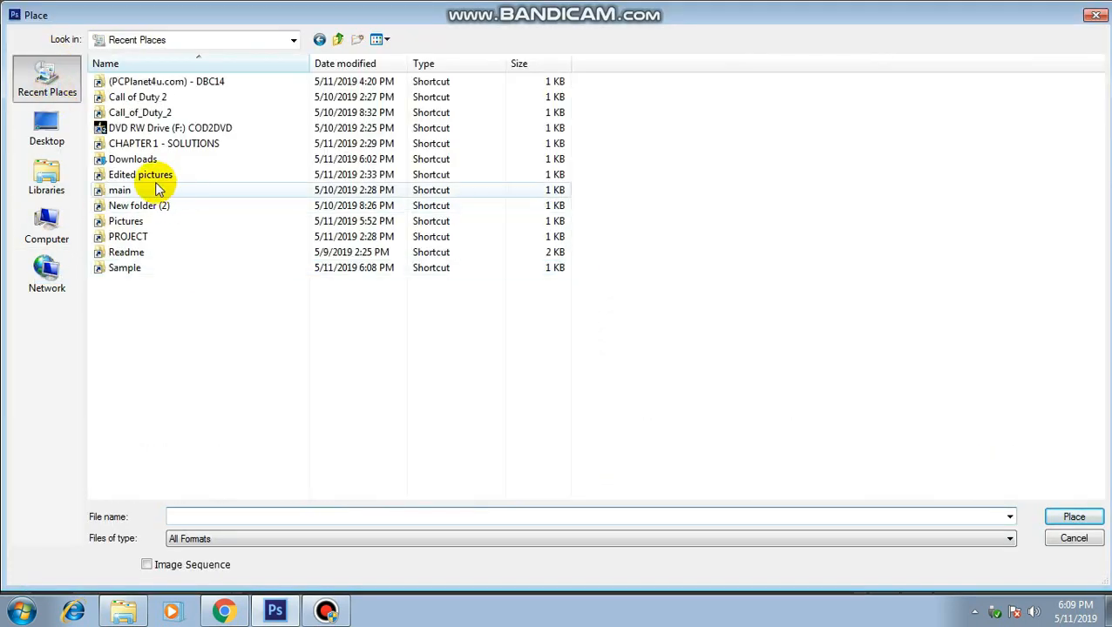
pyautogui.doubleClick(96, 267)
pyautogui.click(406, 127)
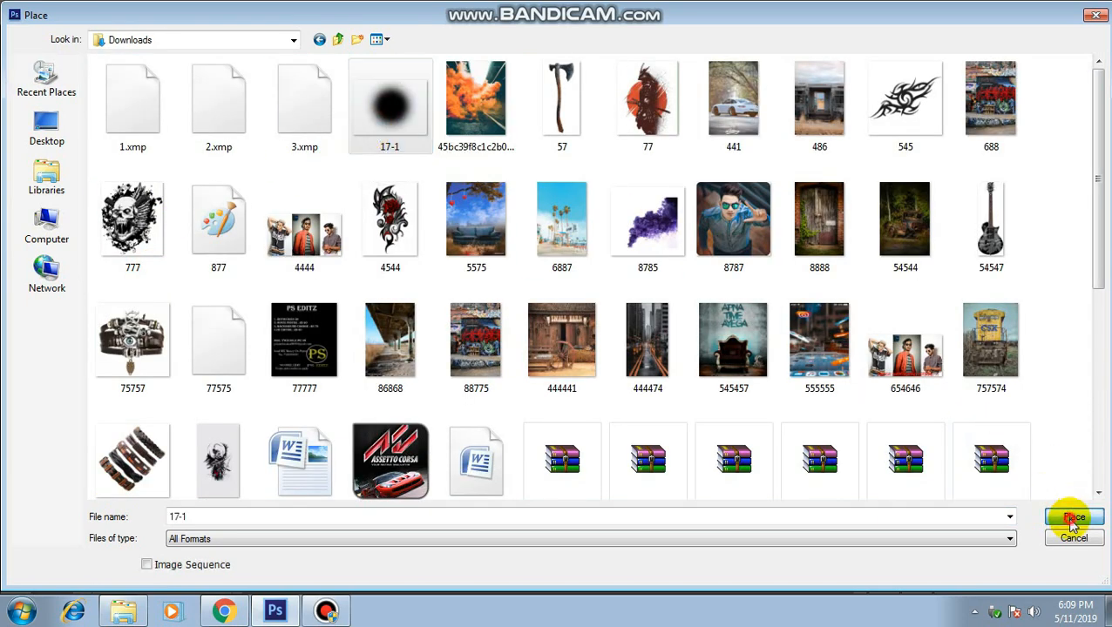
pyautogui.click(1074, 517)
# Stretch the black spot to about 589% by 212%, rotate it about 24° and position it over the neck and collar under the mask.
pyautogui.moveTo(460, 333); pyautogui.dragTo(541, 355)
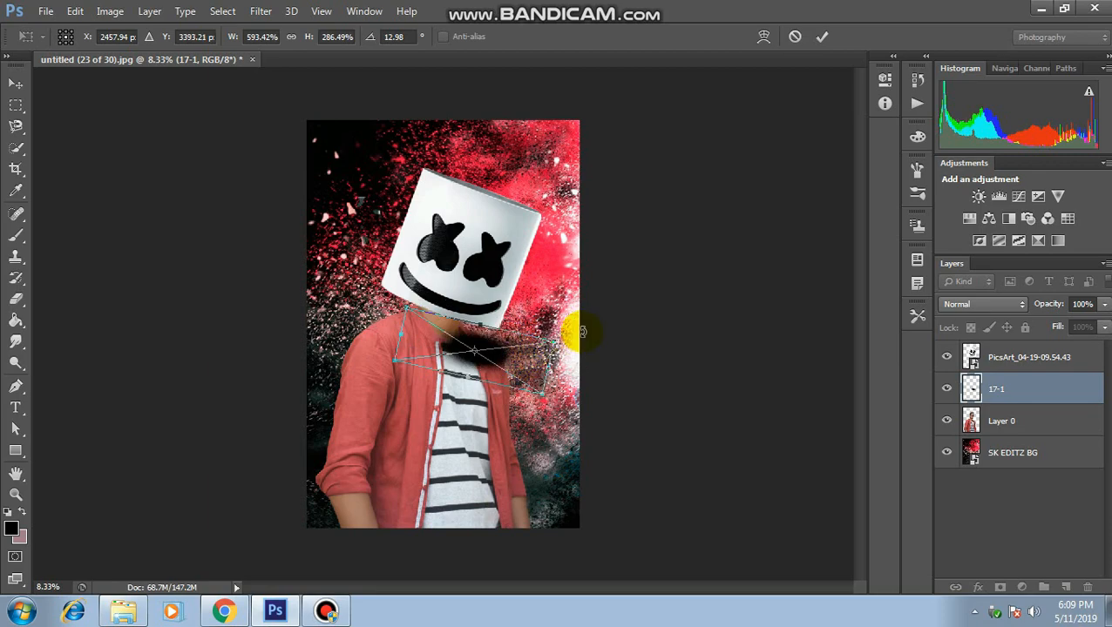
pyautogui.hotkey('ctrl', '+')
pyautogui.hotkey('ctrl', '+')
pyautogui.hotkey('ctrl', '+')
pyautogui.moveTo(703, 472); pyautogui.dragTo(748, 289)
pyautogui.moveTo(635, 433); pyautogui.dragTo(743, 467)
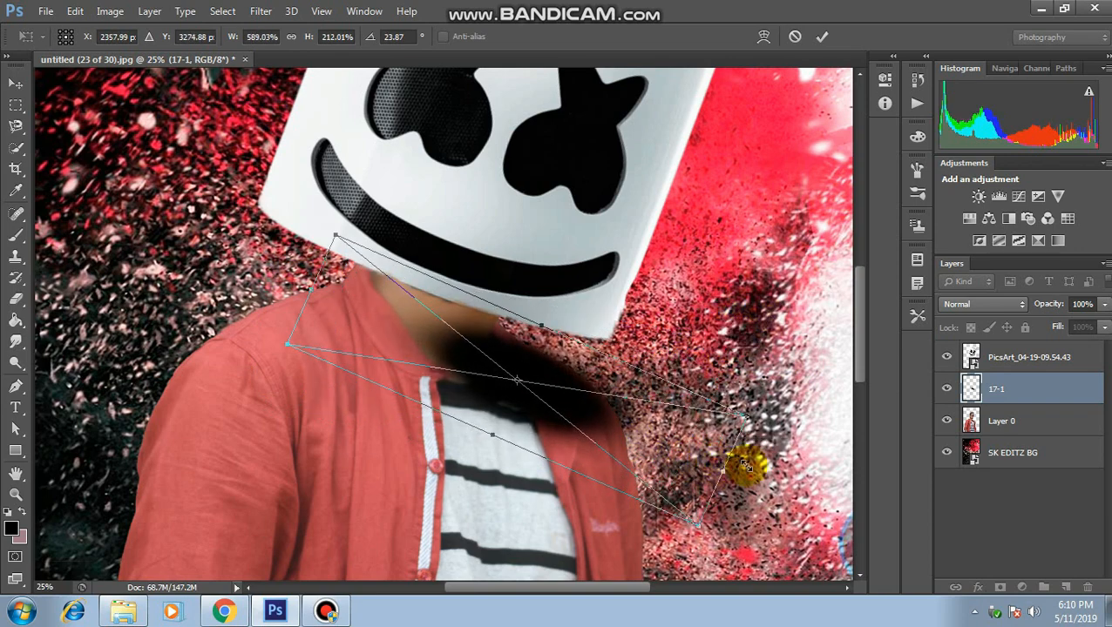
# Set the 17-1 shadow layer's opacity to 68% and commit its transform.
pyautogui.click(1104, 303)
pyautogui.moveTo(1089, 324)
pyautogui.mouseDown()
pyautogui.moveTo(1063, 325)
pyautogui.moveTo(1079, 324)
pyautogui.mouseUp()
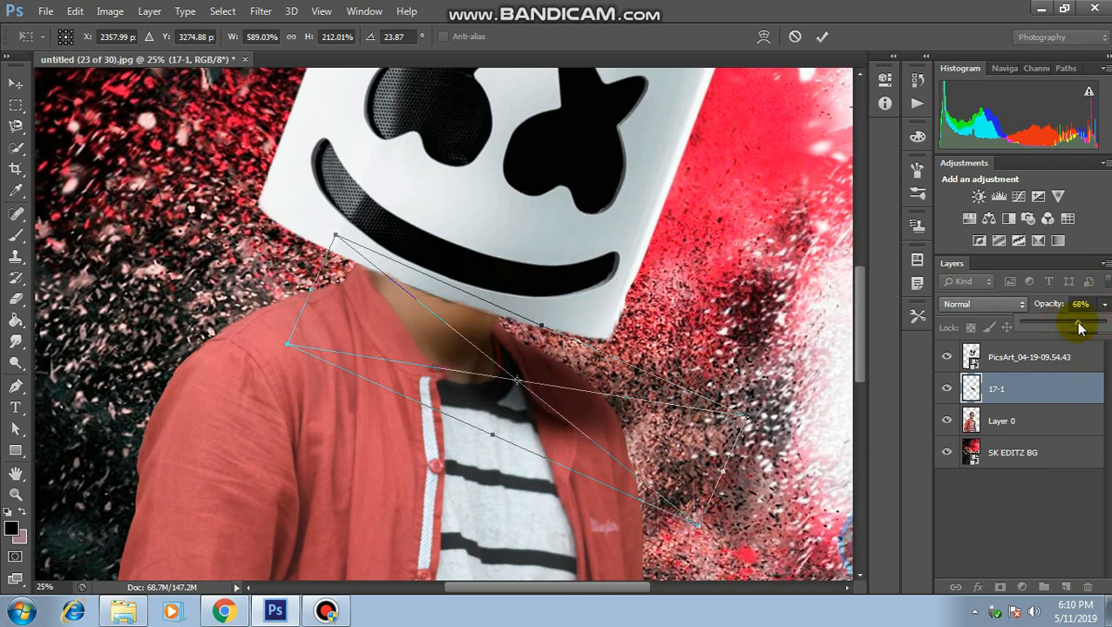
pyautogui.moveTo(775, 390); pyautogui.dragTo(776, 394)
pyautogui.click(822, 36)
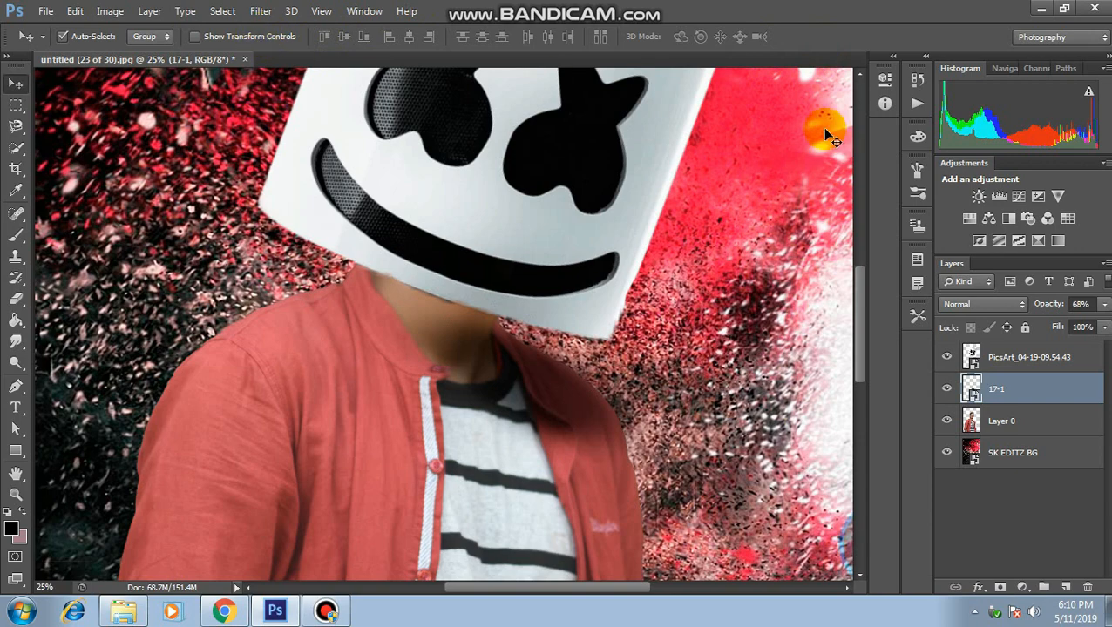
pyautogui.scroll(-4, 830, 137)
pyautogui.click(1104, 304)
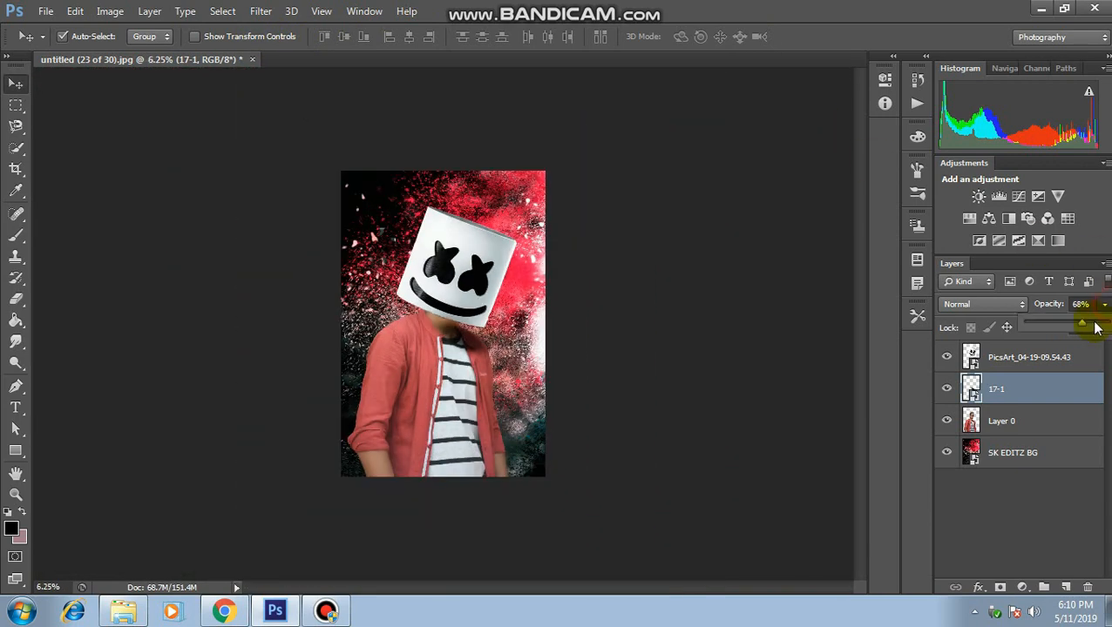
# Duplicate the mask layer PicsArt_04-19-09.54.43 and rasterize the copy.
pyautogui.click(1029, 358)
pyautogui.moveTo(1060, 360); pyautogui.dragTo(1068, 583)
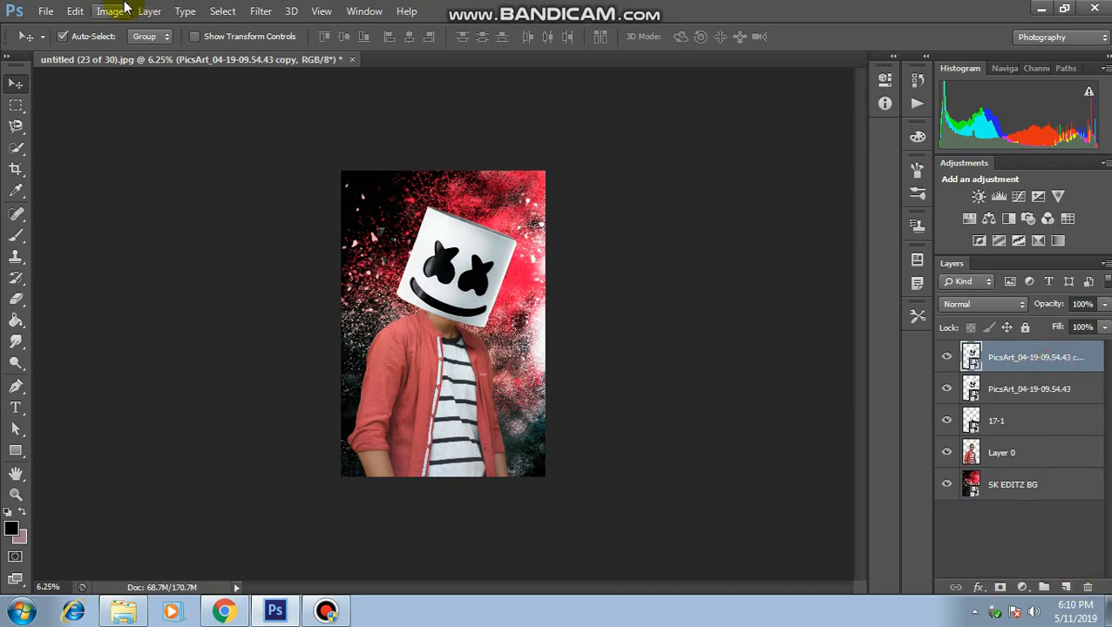
pyautogui.click(109, 10)
pyautogui.click(30, 298)
pyautogui.click(17, 298)
pyautogui.click(442, 255)
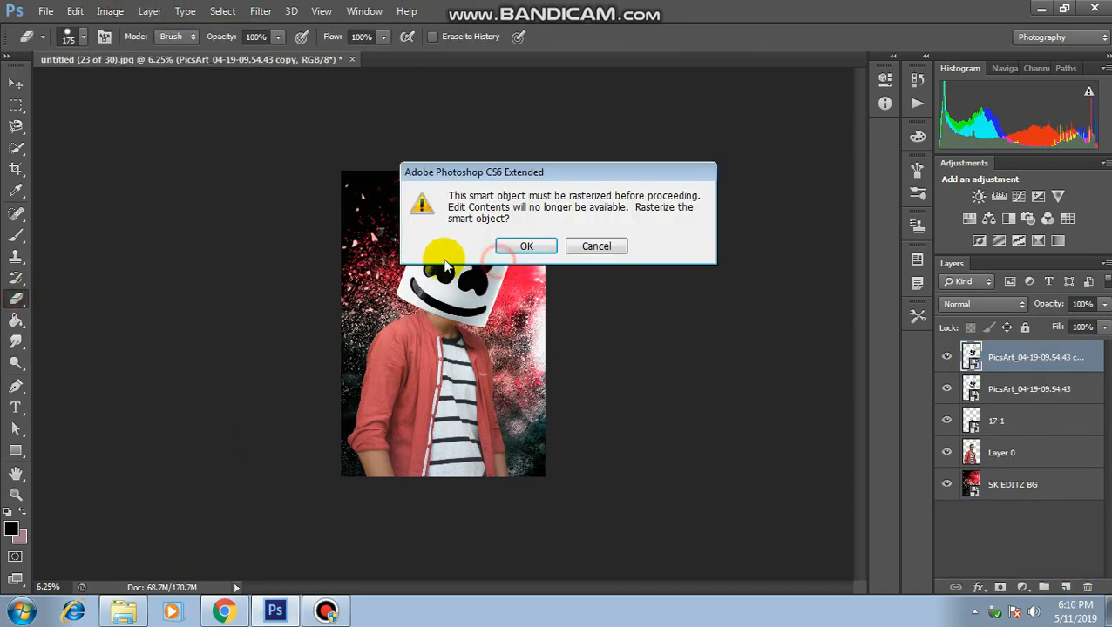
pyautogui.click(526, 245)
# Turn the mask copy completely black with Hue/Saturation by lowering the lightness to its minimum.
pyautogui.click(109, 10)
pyautogui.moveTo(139, 52)
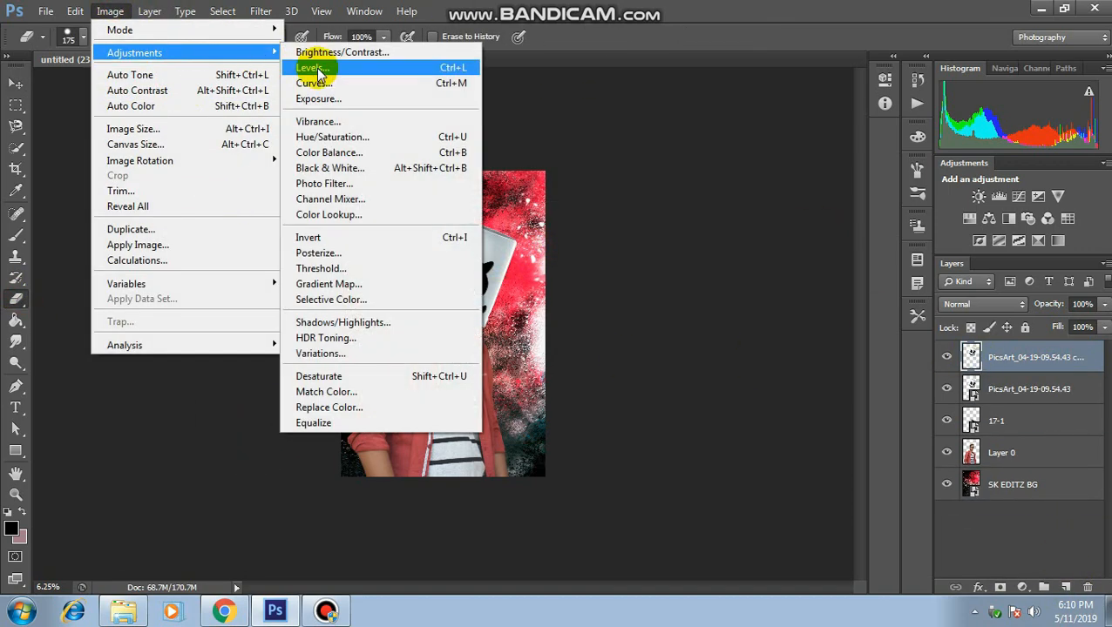
pyautogui.click(397, 132)
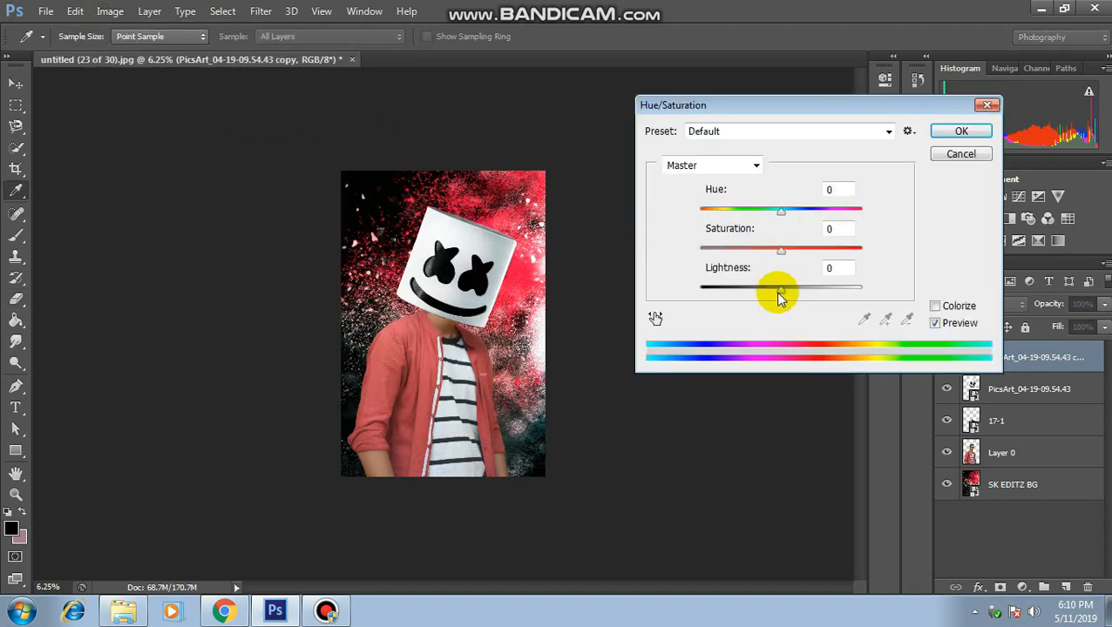
pyautogui.moveTo(776, 291); pyautogui.dragTo(702, 285)
pyautogui.click(959, 129)
# Set the black mask copy's opacity to 18% to shade the mask.
pyautogui.click(1104, 305)
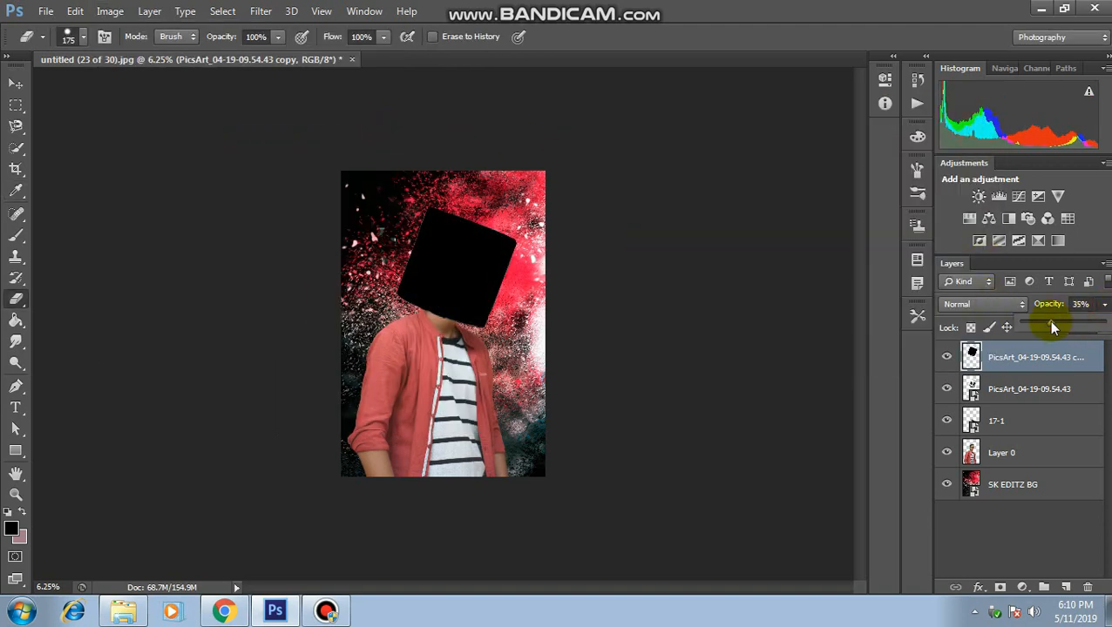
pyautogui.moveTo(1050, 322); pyautogui.dragTo(1036, 322)
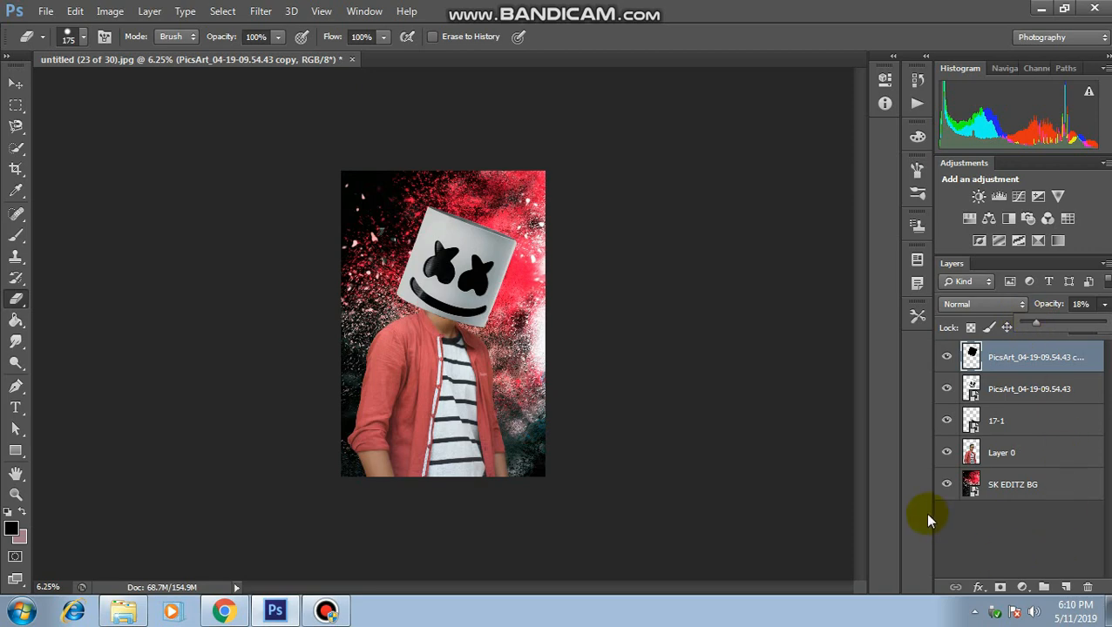
pyautogui.click(1018, 530)
# Add a new layer on top and browse to the Sample folder on drive E for an image to place.
pyautogui.click(1064, 589)
pyautogui.click(45, 11)
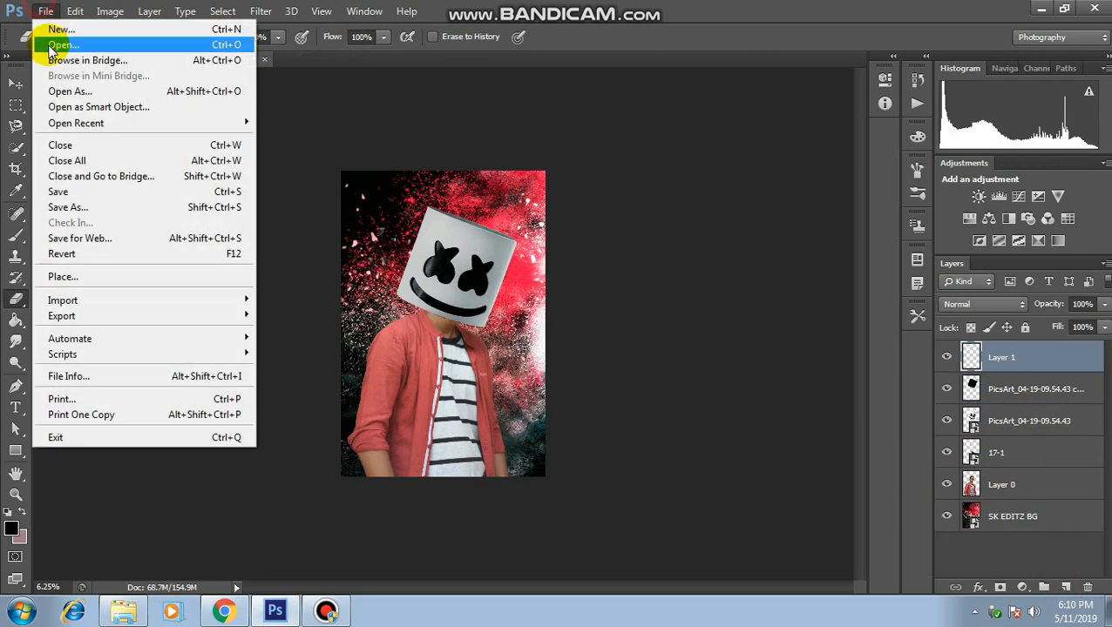
pyautogui.click(64, 277)
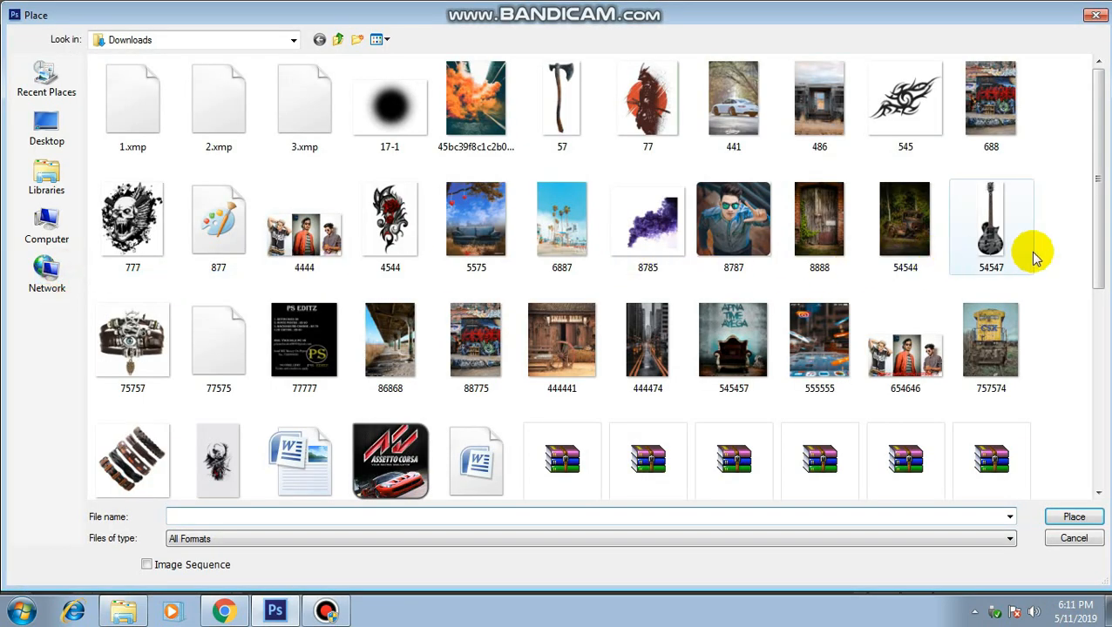
pyautogui.click(40, 245)
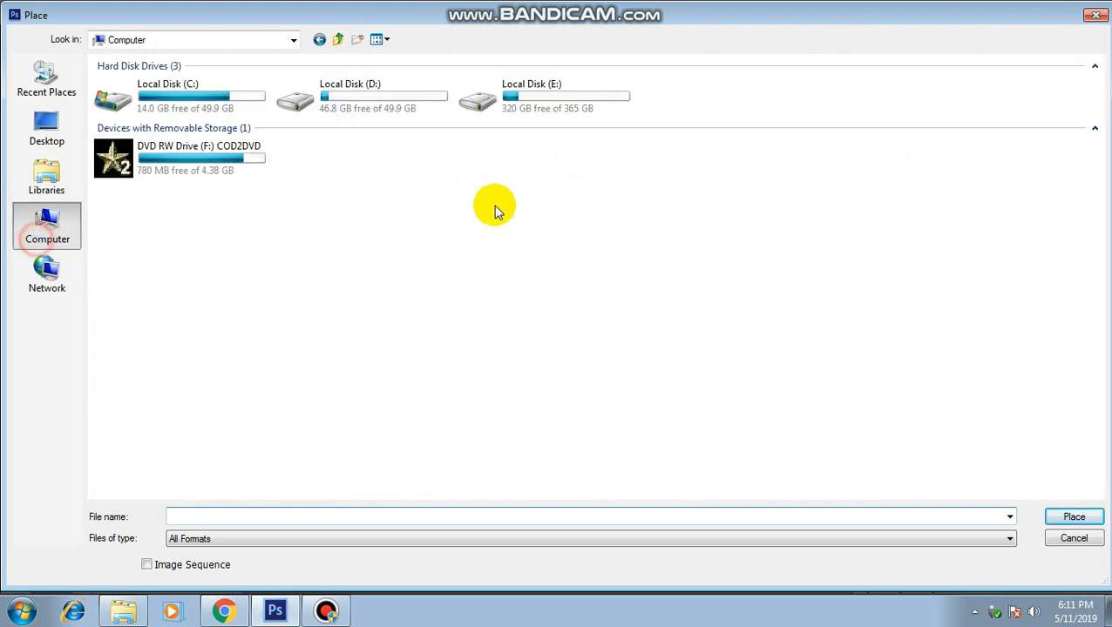
pyautogui.doubleClick(513, 104)
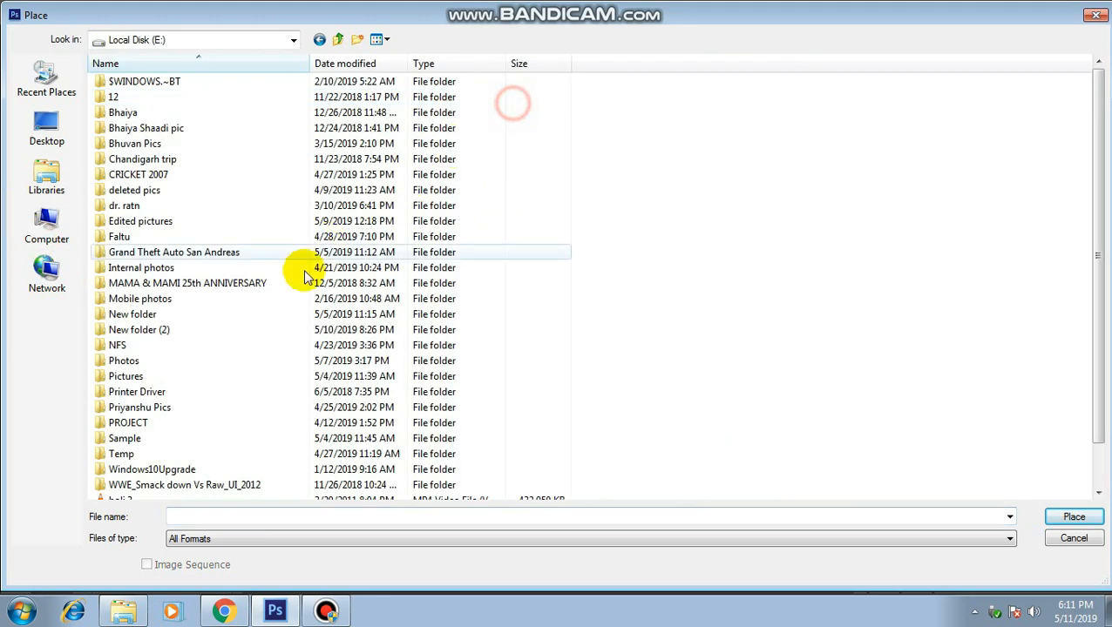
pyautogui.click(179, 376)
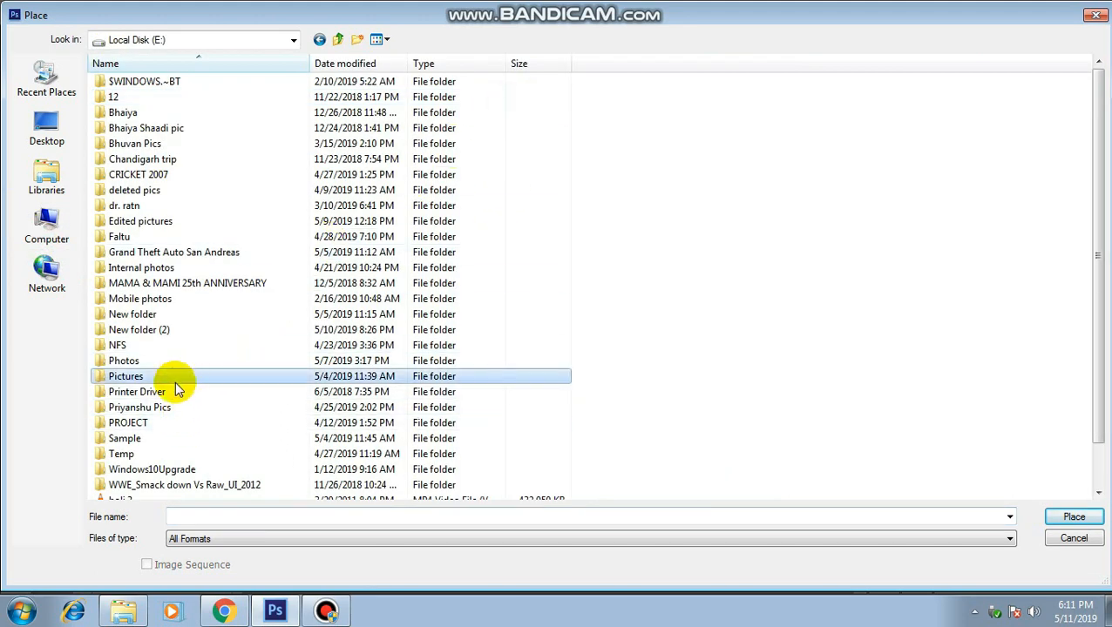
pyautogui.doubleClick(166, 439)
# Place the Marshmallow lettering image PicsArt_04-19-09.55.33 from the Sample folder into the composite.
pyautogui.scroll(-10, 649, 270)
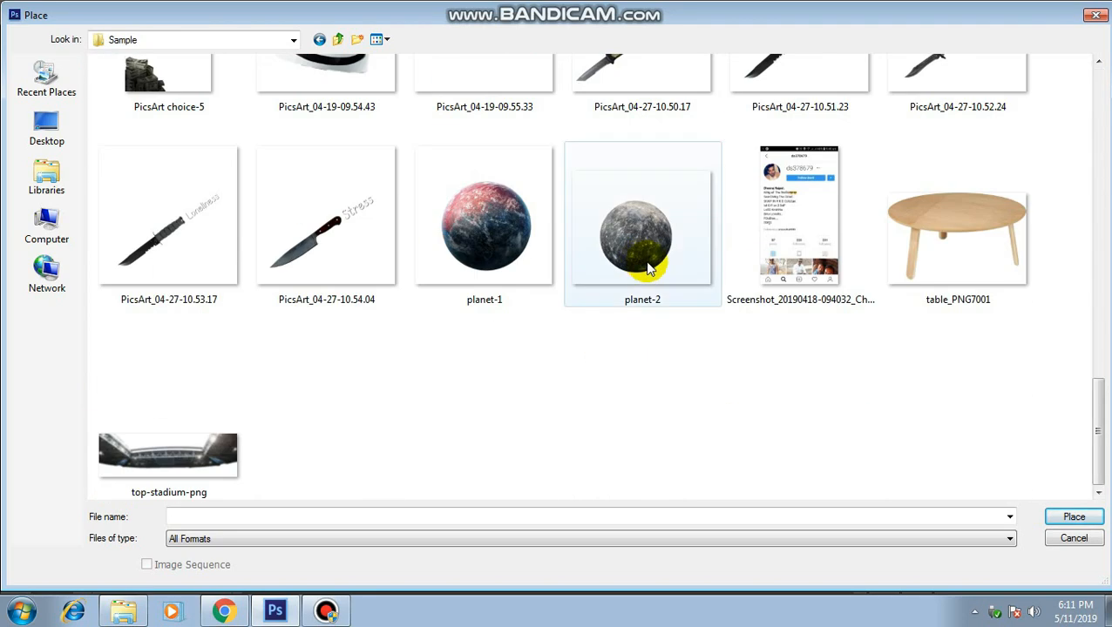
pyautogui.scroll(3, 501, 275)
pyautogui.click(488, 288)
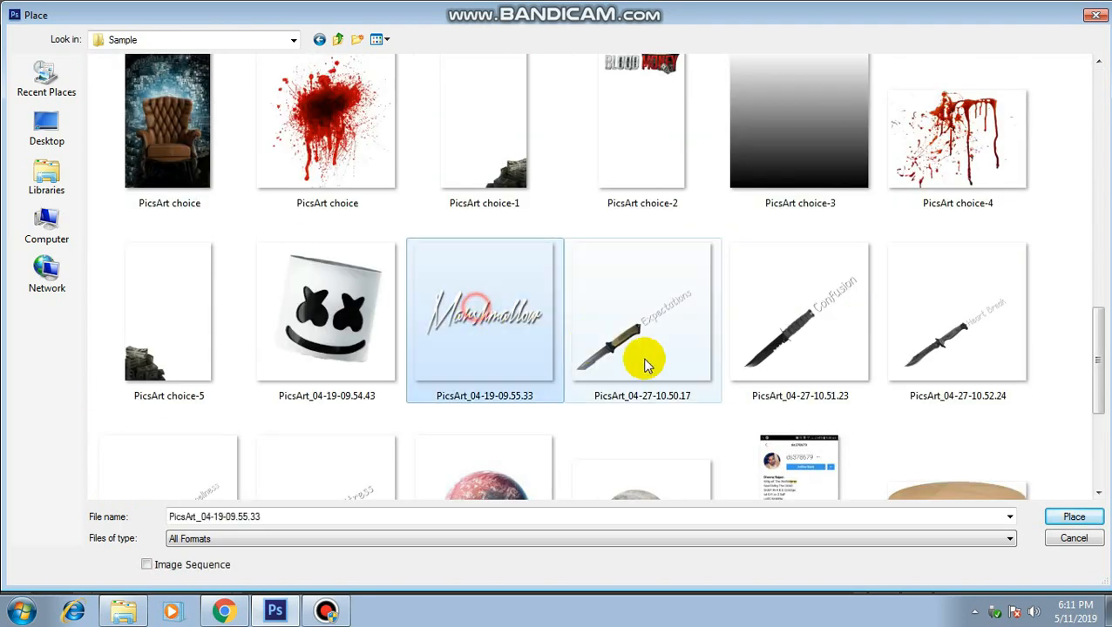
pyautogui.click(1072, 517)
# Move the Marshmallow lettering above the mask and scale it to about 106.44% width and 83.12% height.
pyautogui.moveTo(510, 366); pyautogui.dragTo(547, 212)
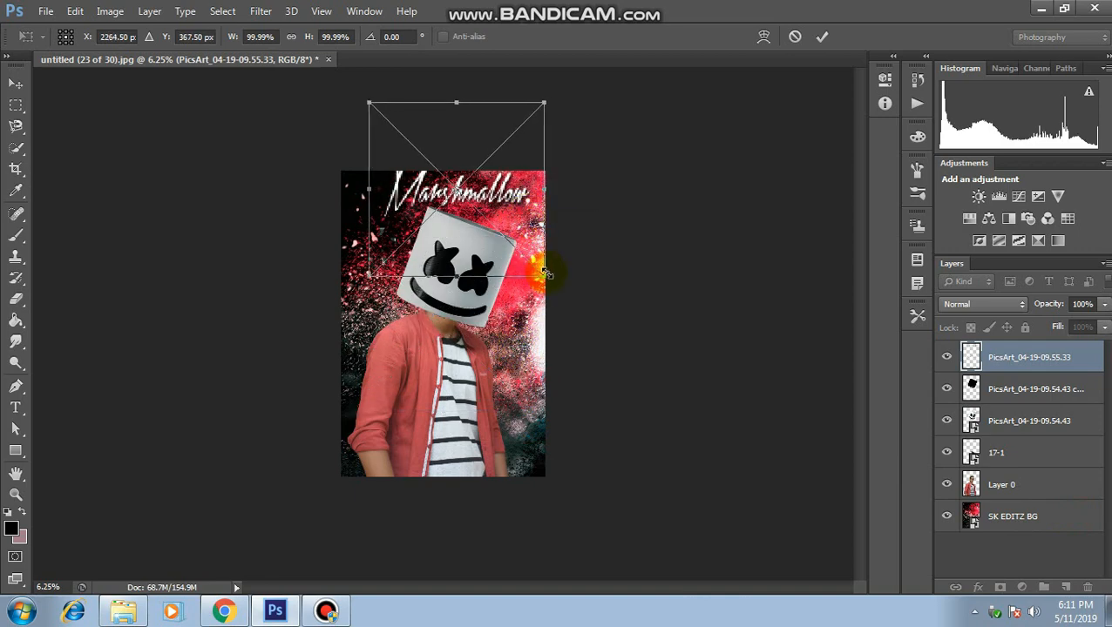
pyautogui.moveTo(543, 274); pyautogui.dragTo(516, 245)
pyautogui.moveTo(489, 198); pyautogui.dragTo(547, 194)
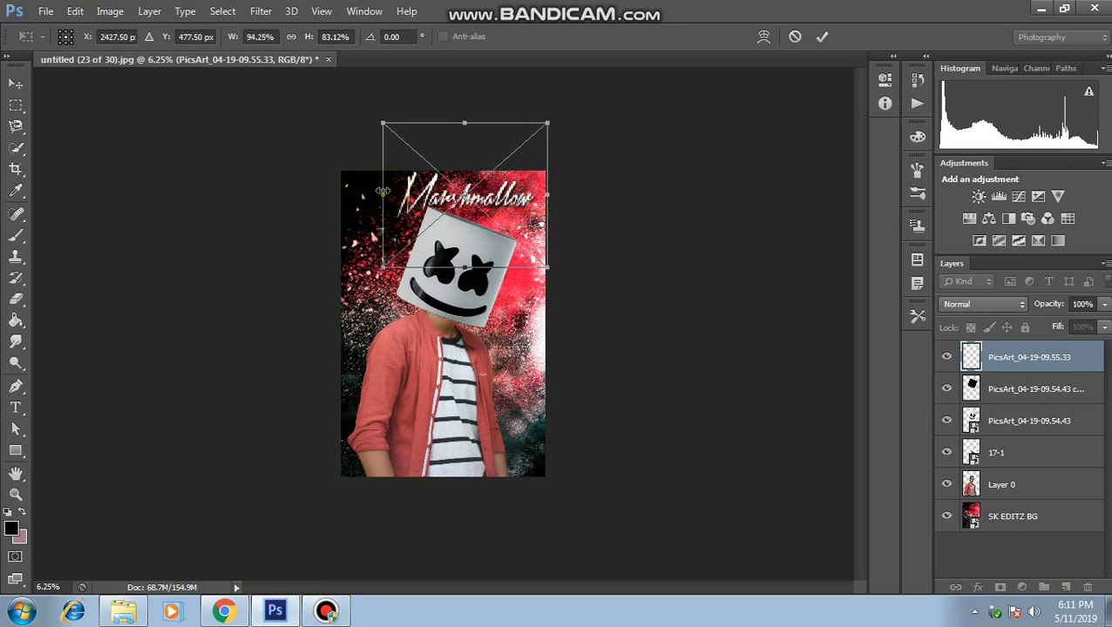
pyautogui.moveTo(383, 191); pyautogui.dragTo(361, 195)
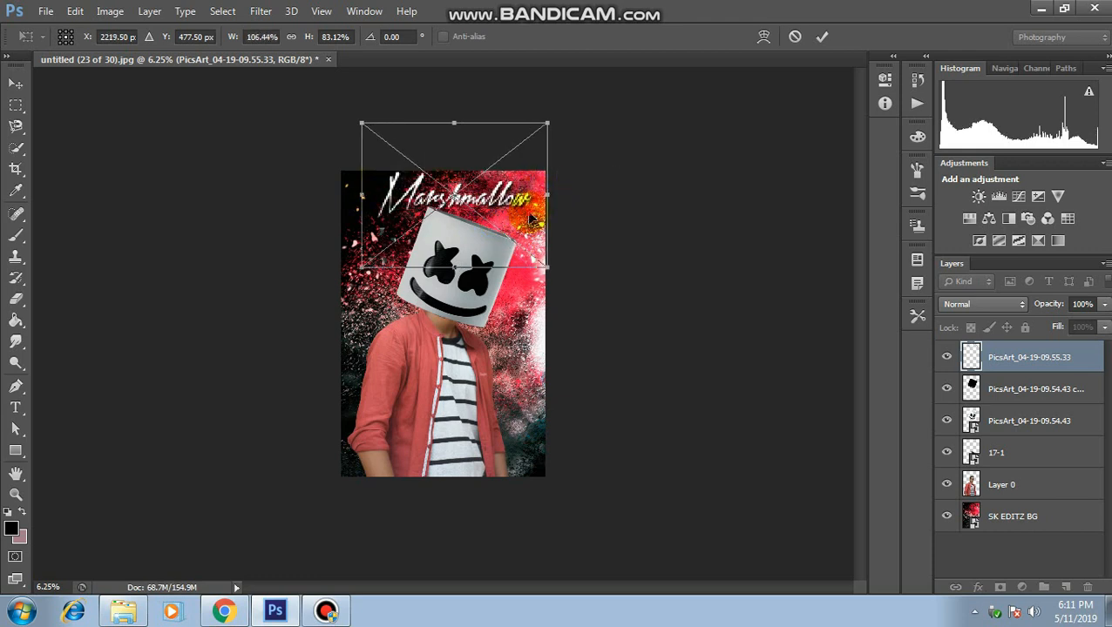
# Nudge the lettering slightly up and to the left so it clears the mask, and commit its placement.
pyautogui.press('Down')
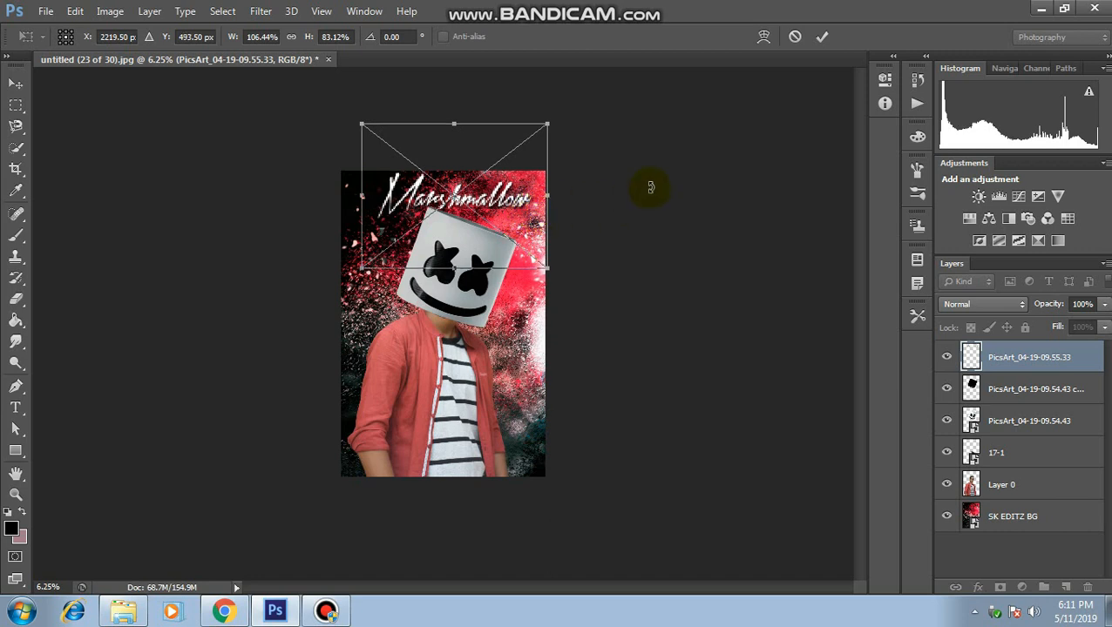
pyautogui.press('Up')
pyautogui.press('Up')
pyautogui.press('Up')
pyautogui.press('Up')
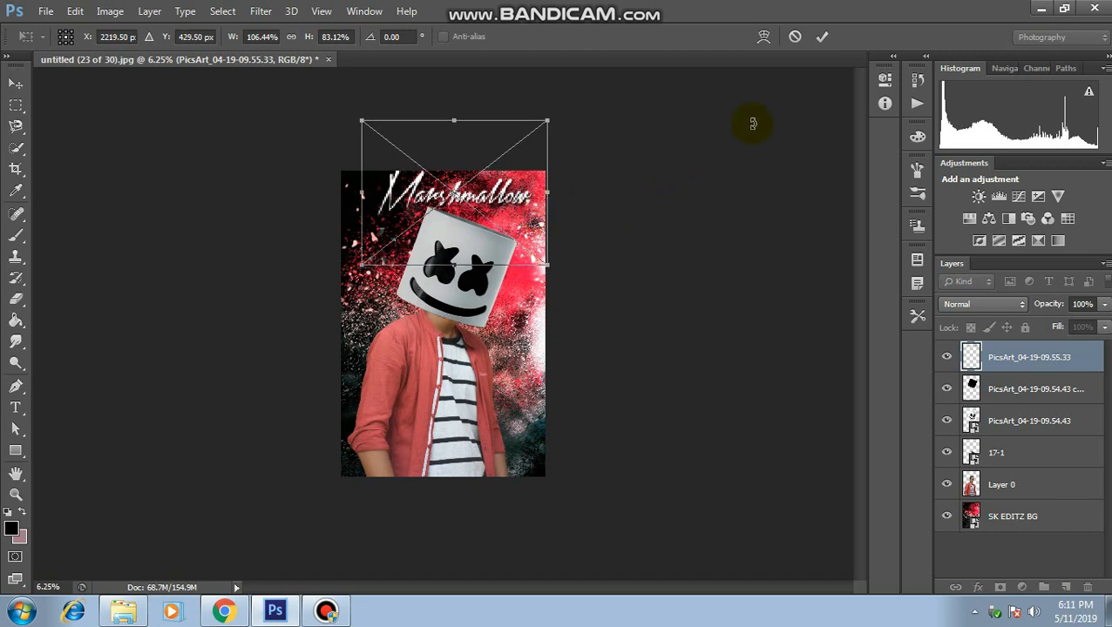
pyautogui.press('Left')
pyautogui.press('Up')
pyautogui.press('Up')
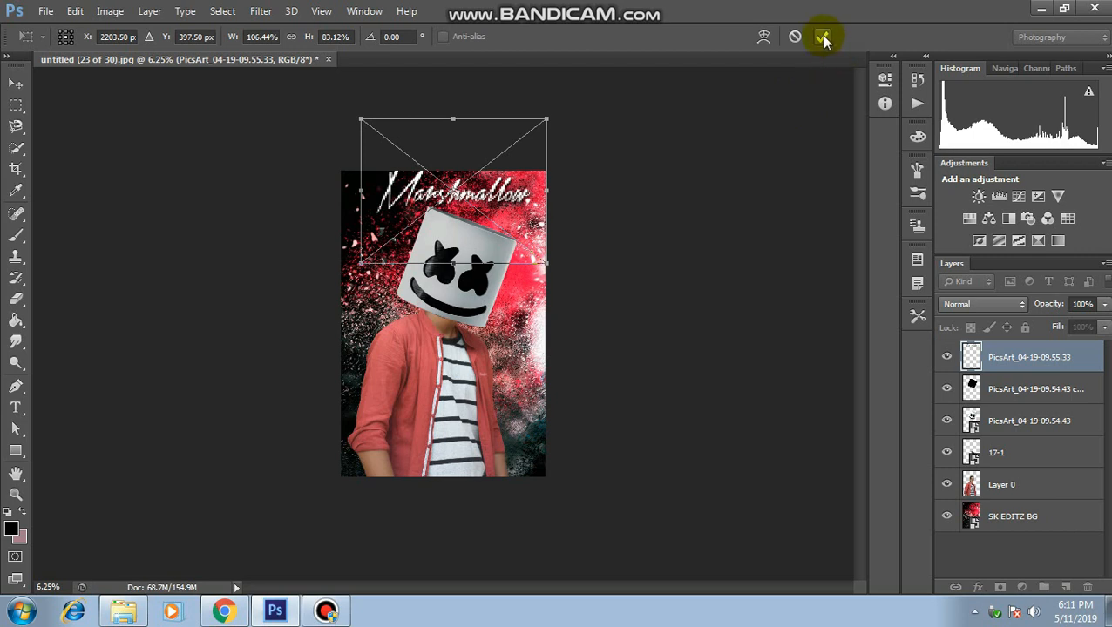
pyautogui.click(823, 36)
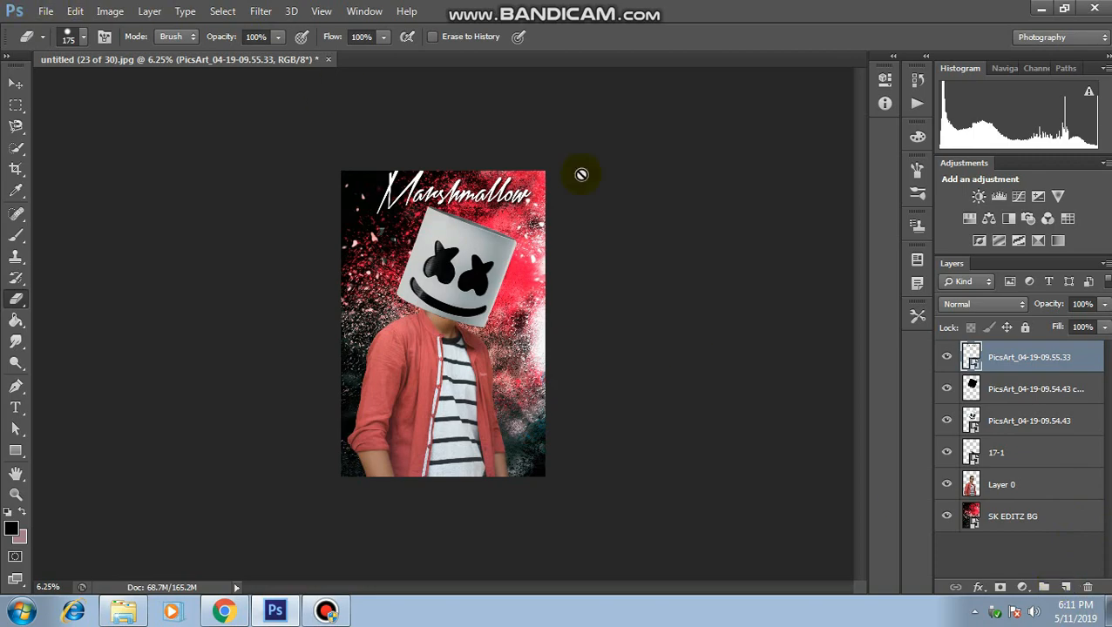
# Place the white-to-black gradient image PicsArt choice-3 from the Sample folder on top of the composite.
pyautogui.click(75, 10)
pyautogui.click(90, 276)
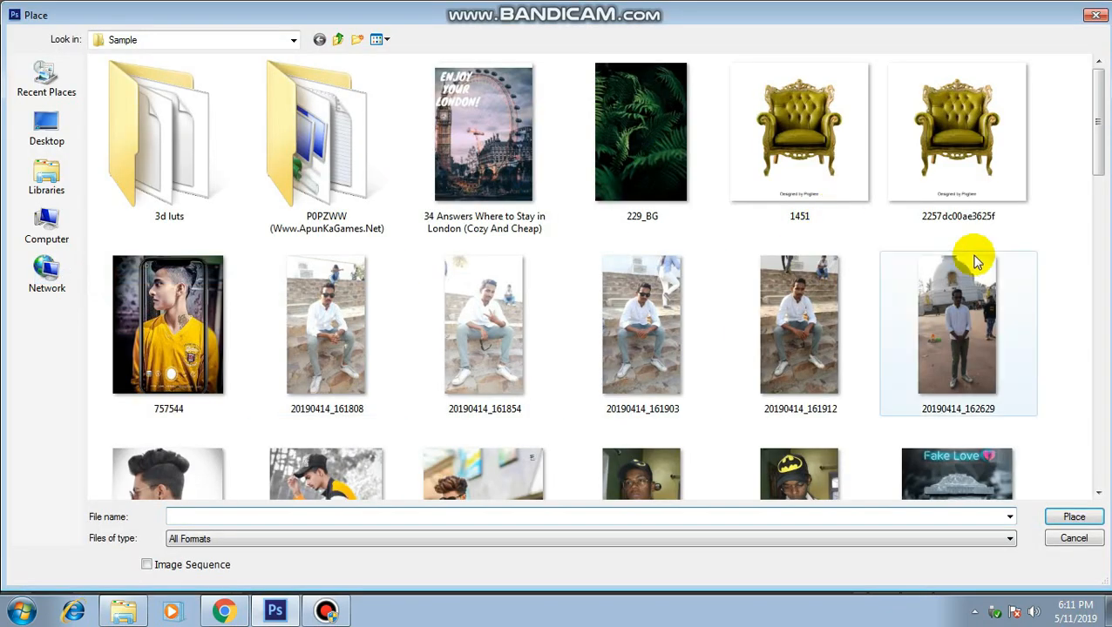
pyautogui.moveTo(1094, 142); pyautogui.dragTo(1092, 362)
pyautogui.click(642, 187)
pyautogui.click(800, 187)
pyautogui.click(1065, 518)
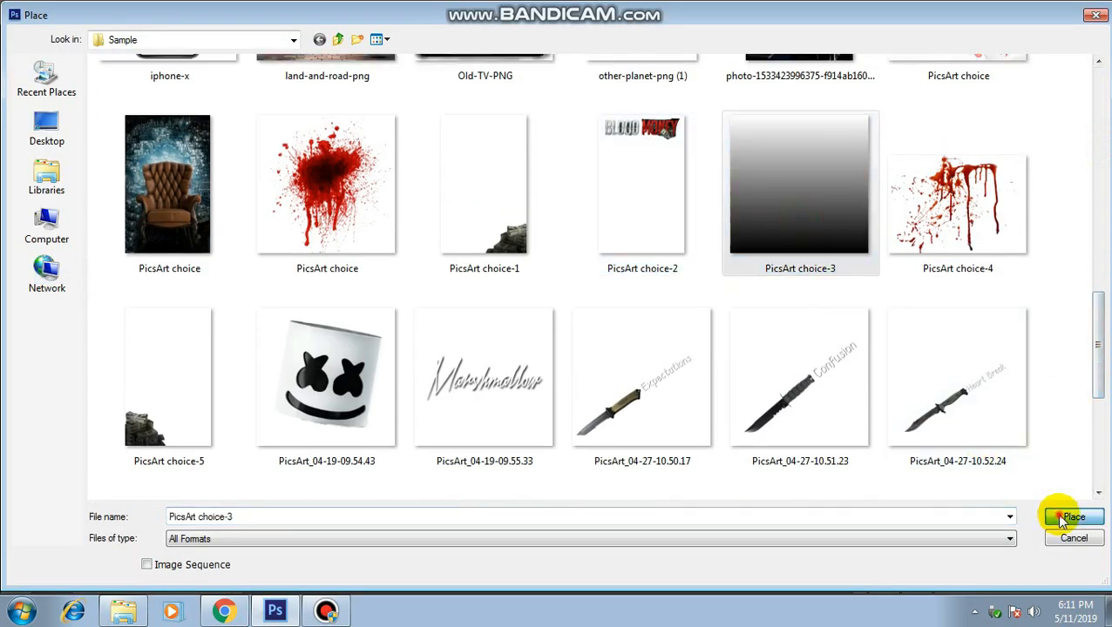
# Stretch the gradient image to about 506.02% width and 738.52% height so it covers the whole canvas.
pyautogui.moveTo(465, 347); pyautogui.dragTo(547, 477)
pyautogui.moveTo(424, 303); pyautogui.dragTo(334, 164)
pyautogui.moveTo(547, 165); pyautogui.dragTo(555, 165)
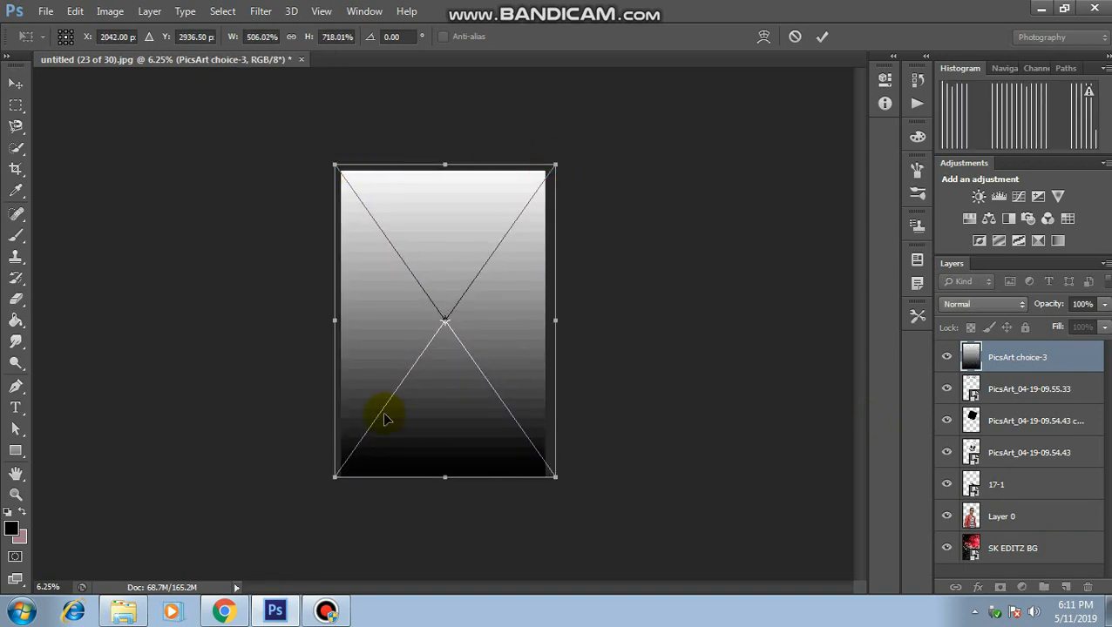
pyautogui.moveTo(335, 477); pyautogui.dragTo(333, 485)
# Set the gradient layer's blend mode to Multiply and its opacity to 52%, and commit the placement.
pyautogui.click(1009, 304)
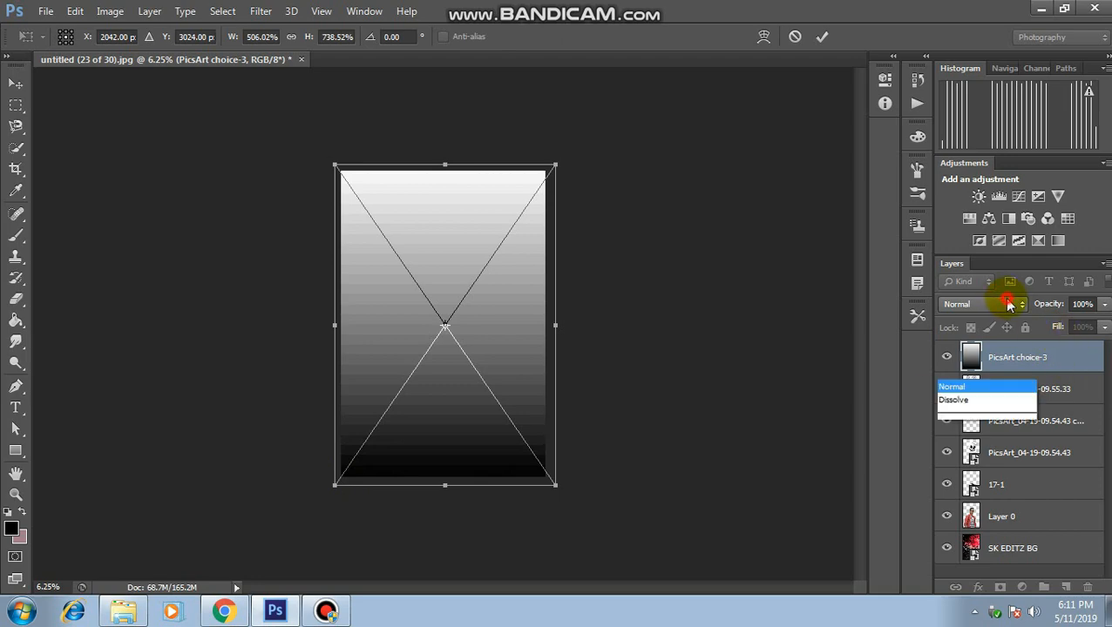
pyautogui.click(988, 132)
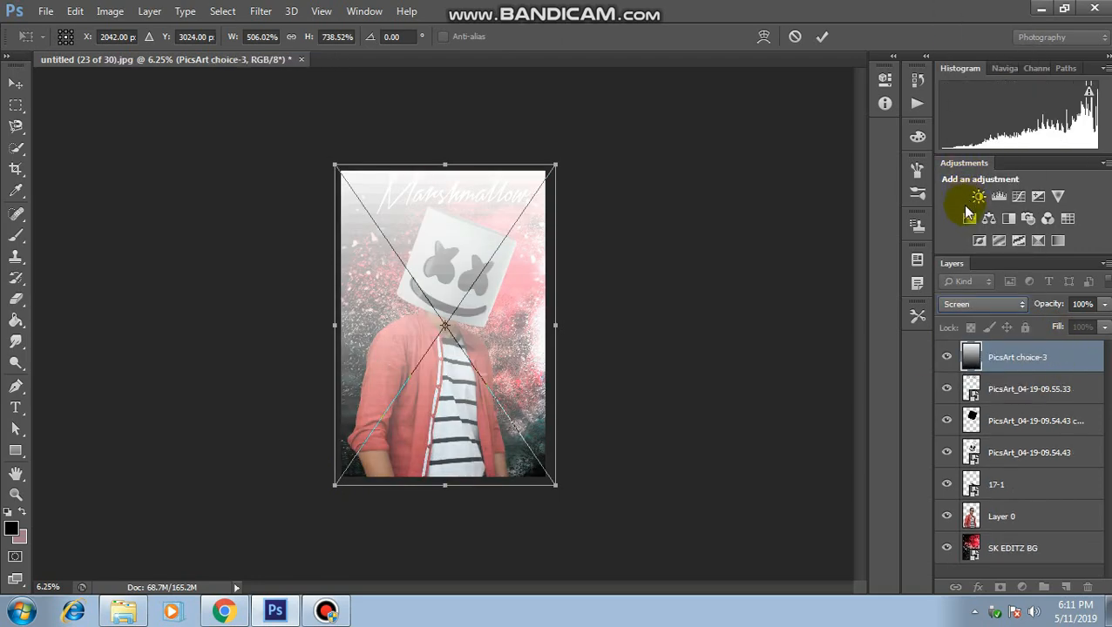
pyautogui.click(1104, 304)
pyautogui.moveTo(1081, 322); pyautogui.dragTo(1061, 333)
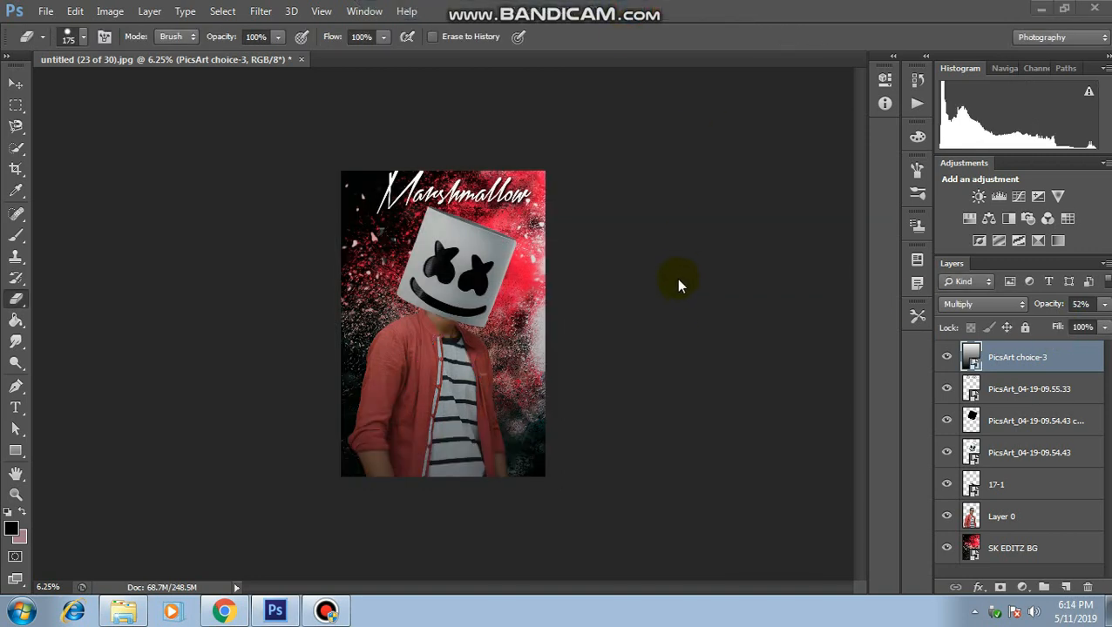
# Select all layers from SK EDITZ BG up to PicsArt choice-3 and merge them into one layer.
pyautogui.hotkey('ctrl', '+')
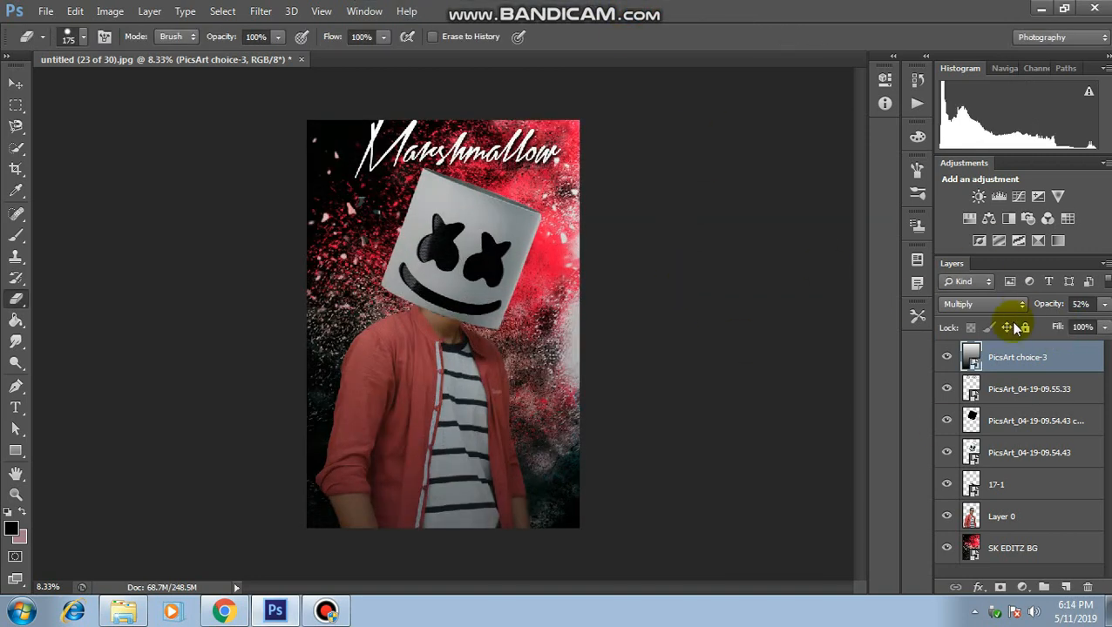
pyautogui.click(1063, 543)
pyautogui.keyDown('shift'); pyautogui.click(1040, 501); pyautogui.keyUp('shift')
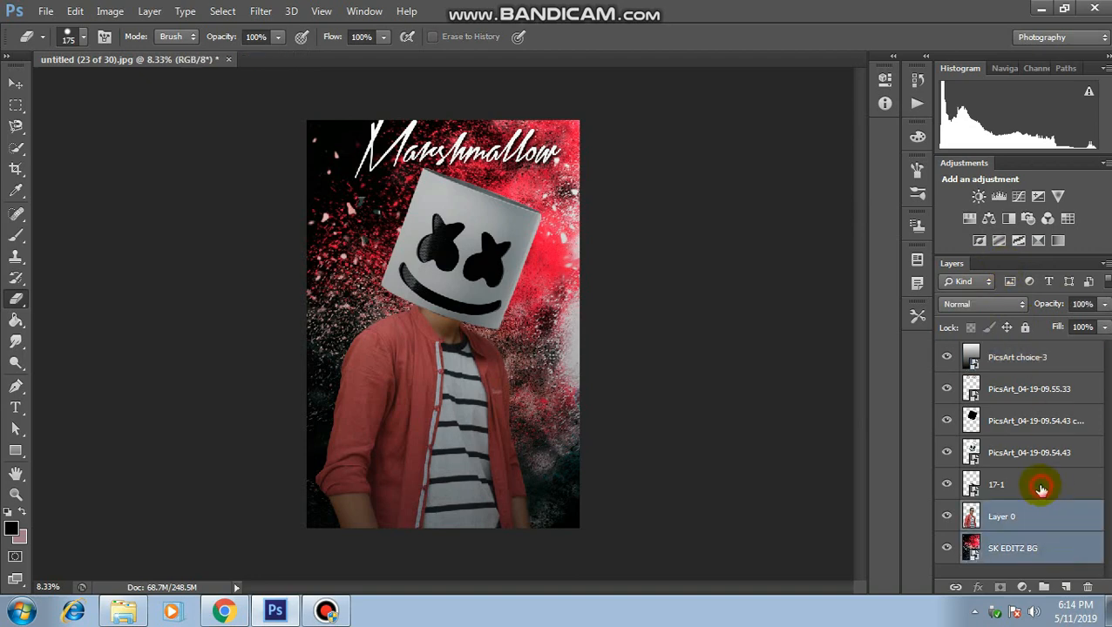
pyautogui.keyDown('shift'); pyautogui.click(1011, 453); pyautogui.keyUp('shift')
pyautogui.keyDown('shift'); pyautogui.click(1007, 389); pyautogui.keyUp('shift')
pyautogui.keyDown('shift'); pyautogui.click(1021, 355); pyautogui.keyUp('shift')
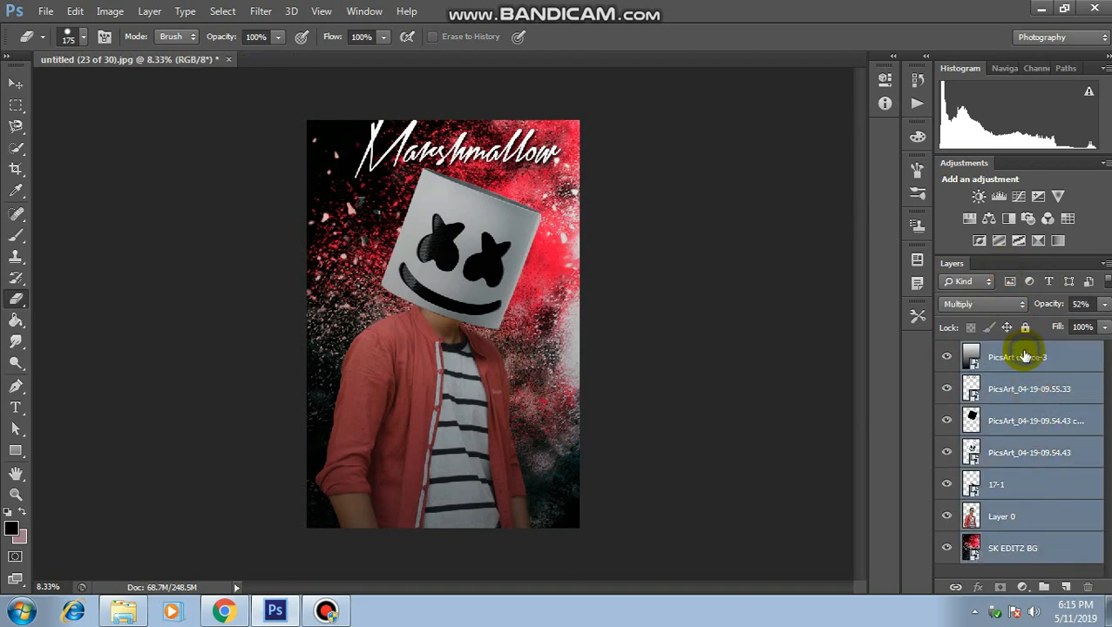
pyautogui.rightClick(737, 366)
pyautogui.click(668, 423)
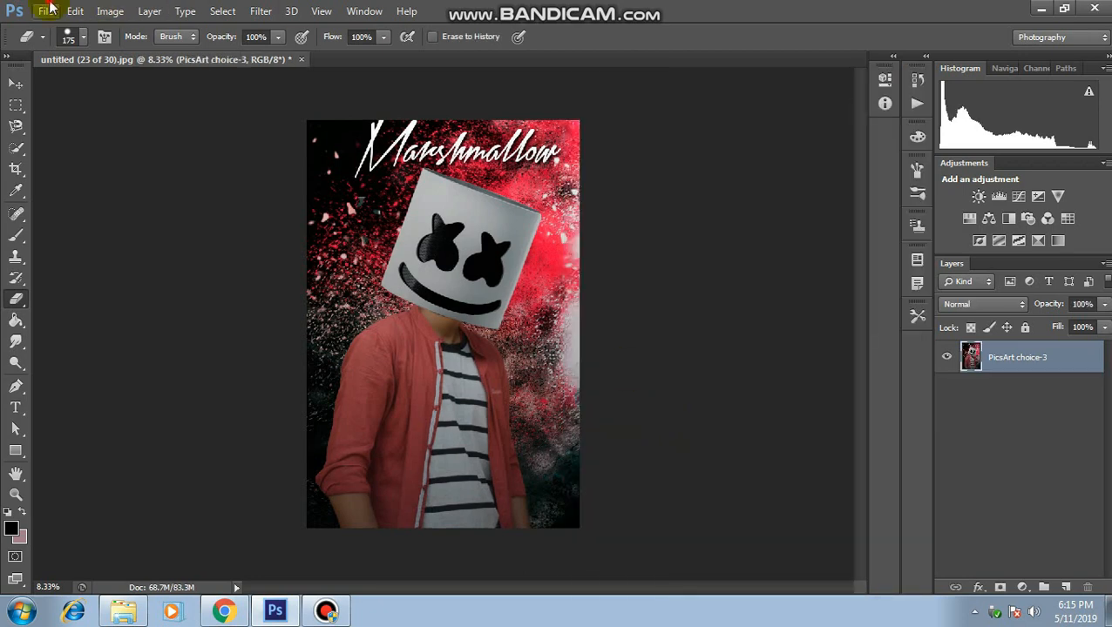
# Open the merged picture as 4445.jpg in Camera Raw and set Clarity +67, Blacks -39, Whites +47 and Shadows +20.
pyautogui.click(49, 10)
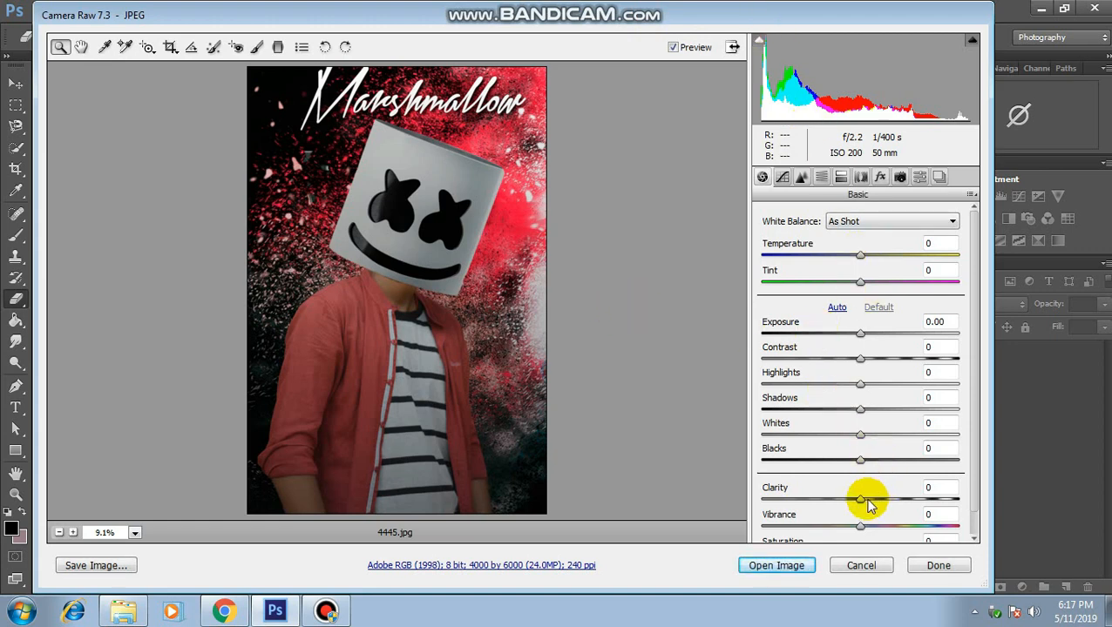
pyautogui.moveTo(864, 500); pyautogui.dragTo(926, 506)
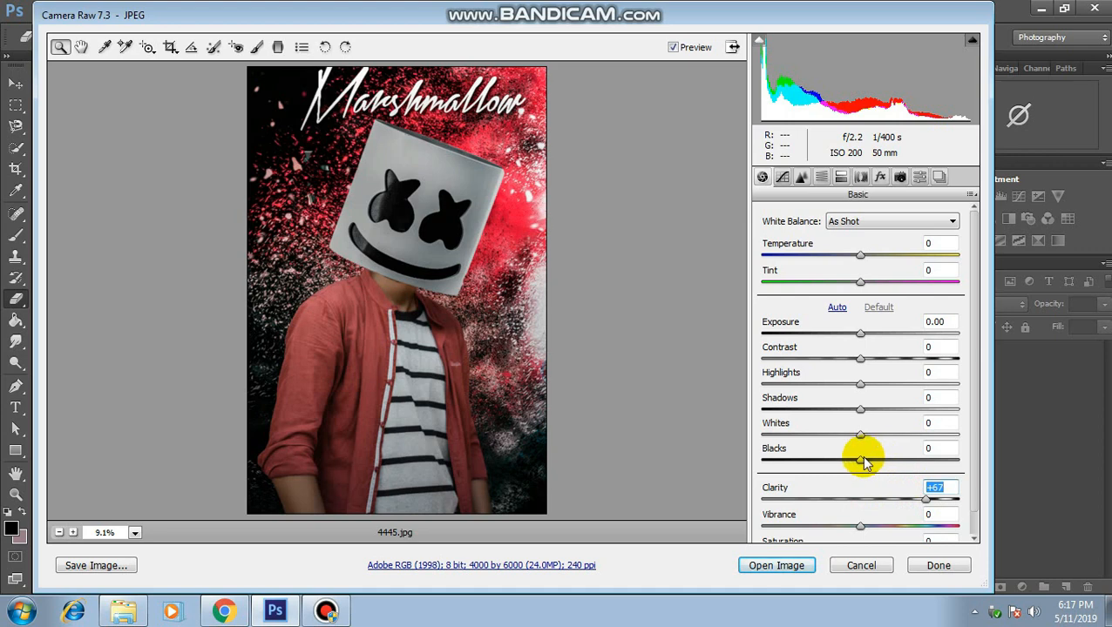
pyautogui.moveTo(865, 463); pyautogui.dragTo(826, 467)
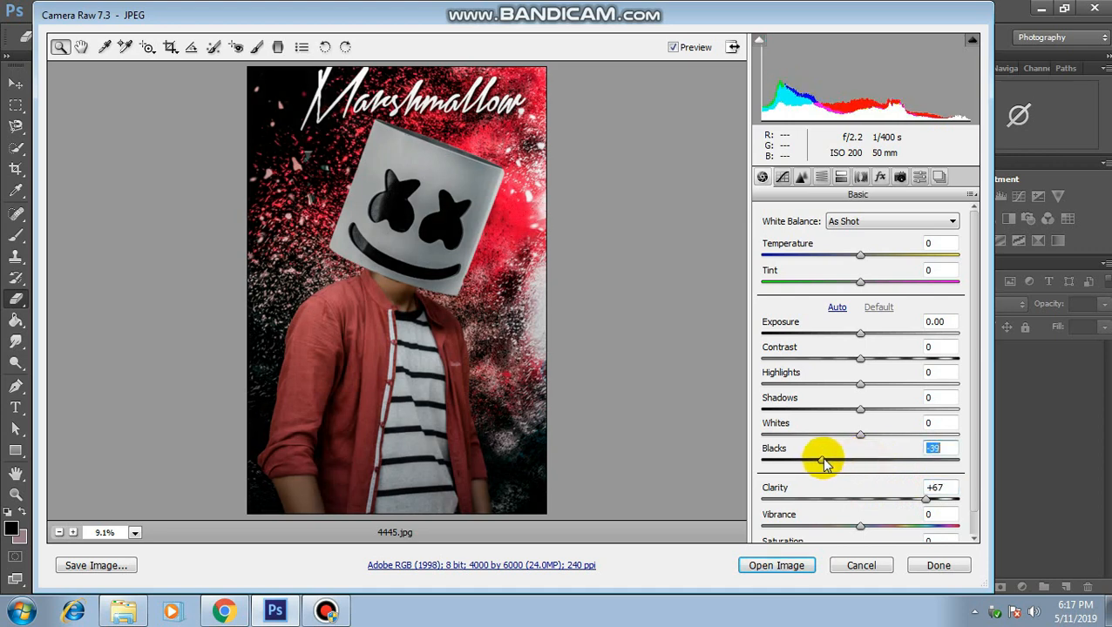
pyautogui.moveTo(863, 439); pyautogui.dragTo(914, 438)
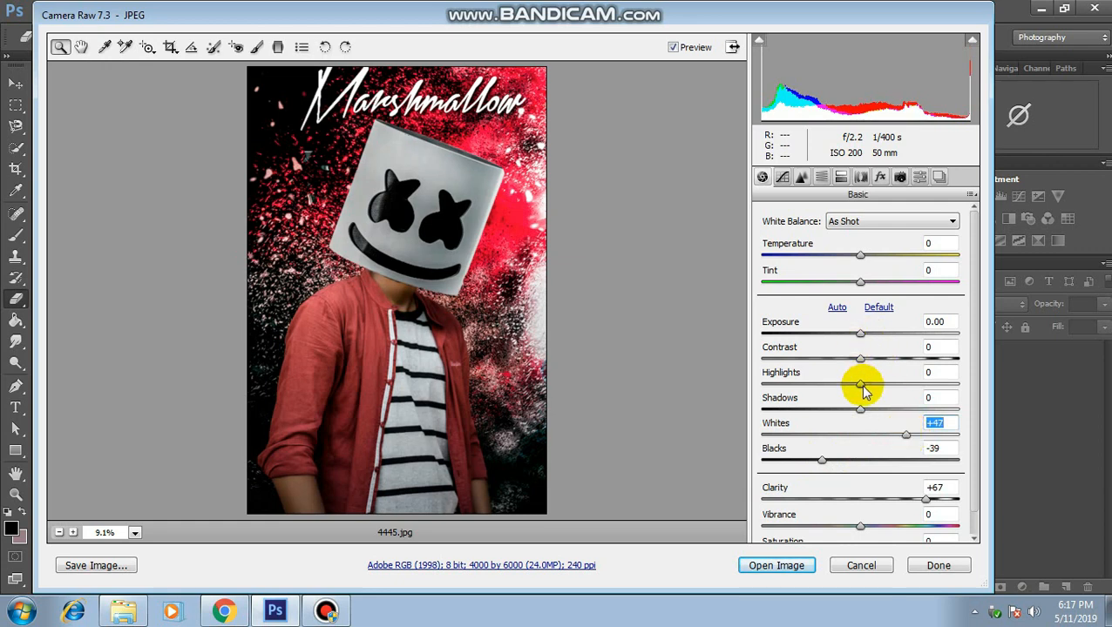
pyautogui.moveTo(860, 409); pyautogui.dragTo(882, 410)
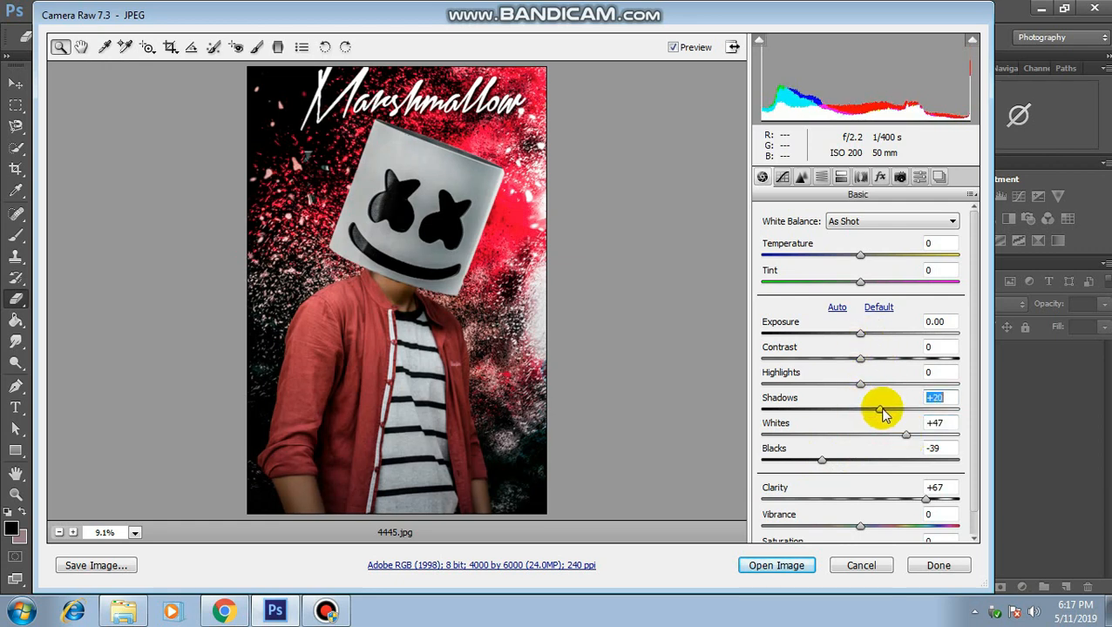
# Set the luminance noise reduction to 32 and the post-crop vignetting amount to -20.
pyautogui.click(799, 178)
pyautogui.moveTo(763, 377); pyautogui.dragTo(822, 381)
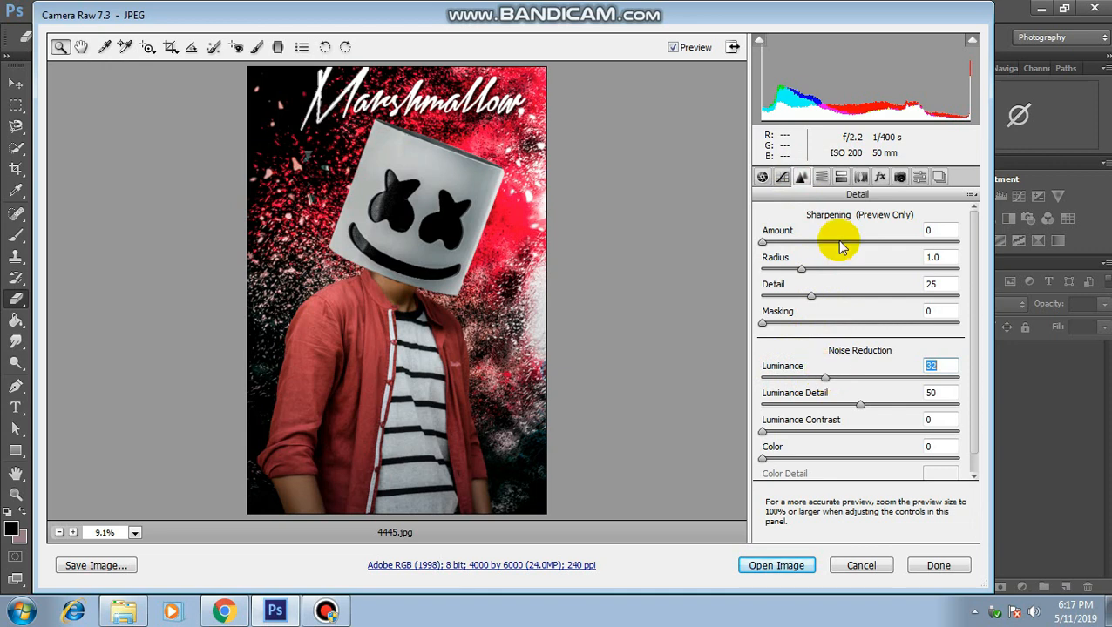
pyautogui.click(841, 178)
pyautogui.click(860, 178)
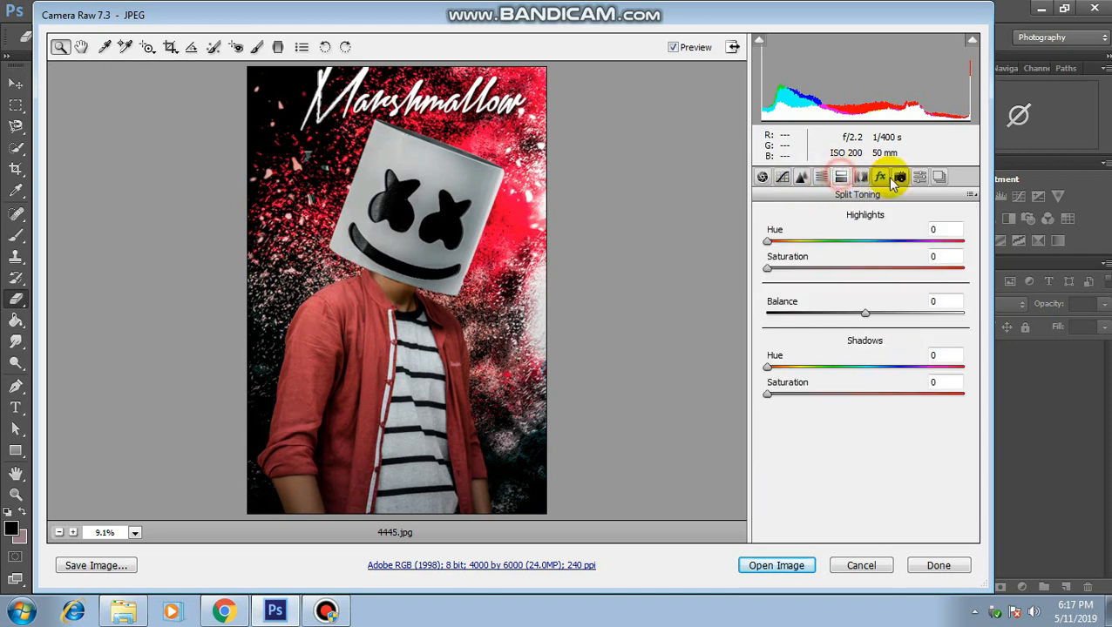
pyautogui.click(880, 178)
pyautogui.moveTo(861, 389)
pyautogui.mouseDown()
pyautogui.moveTo(807, 393)
pyautogui.moveTo(846, 393)
pyautogui.mouseUp()
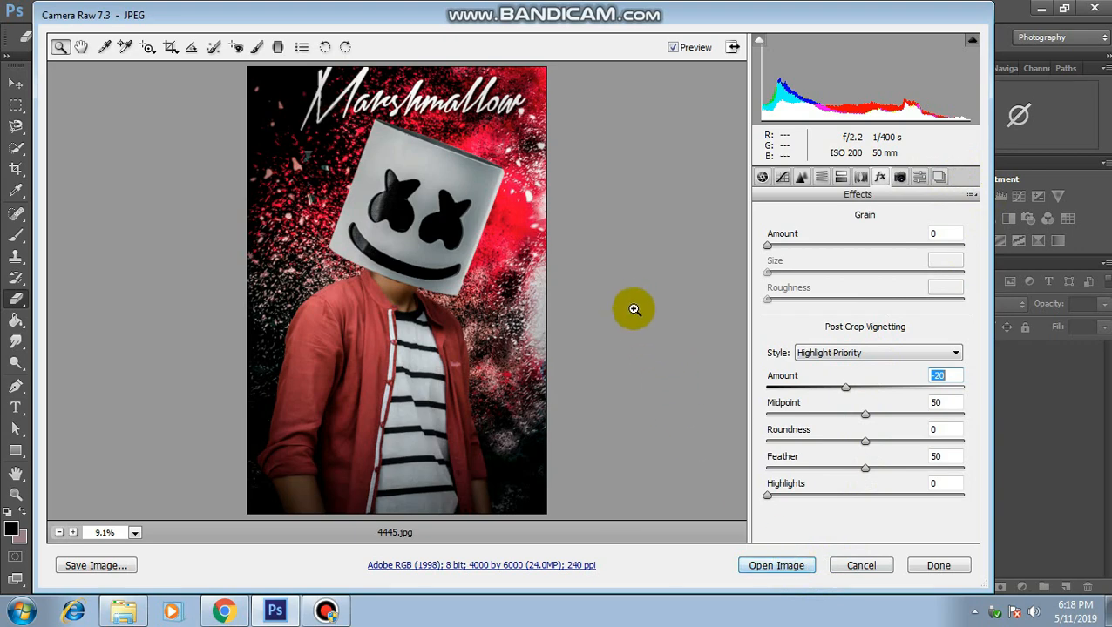
# Check the whole graded picture in the preview and open it from Camera Raw as an editable document.
pyautogui.keyDown('alt'); pyautogui.click(647, 174); pyautogui.keyUp('alt')
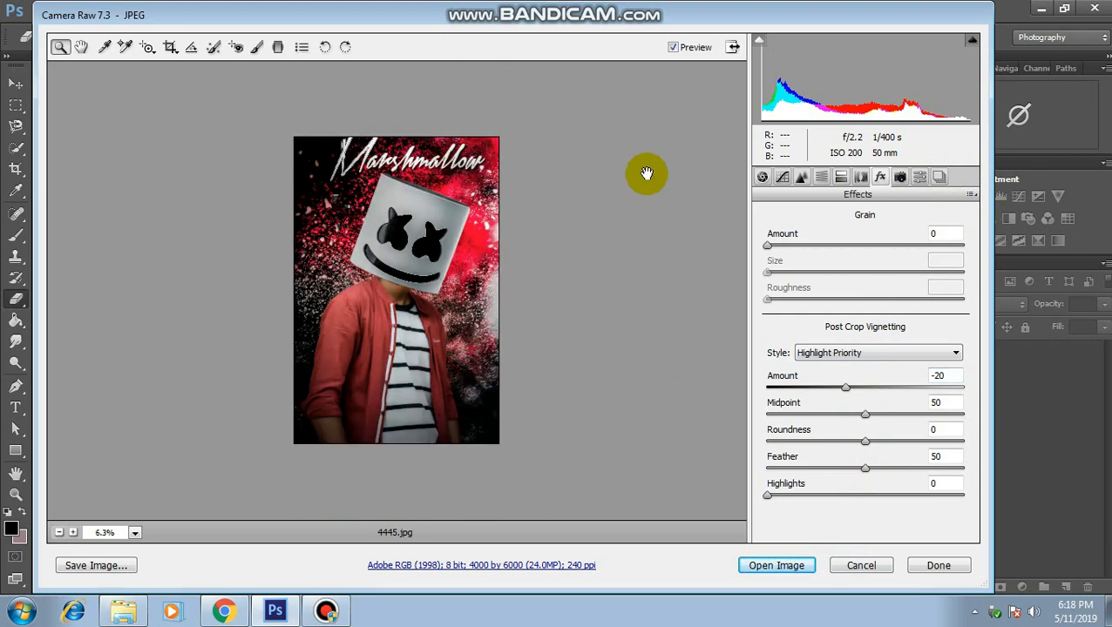
pyautogui.click(646, 173)
pyautogui.keyDown('alt'); pyautogui.click(647, 173); pyautogui.keyUp('alt')
pyautogui.click(778, 565)
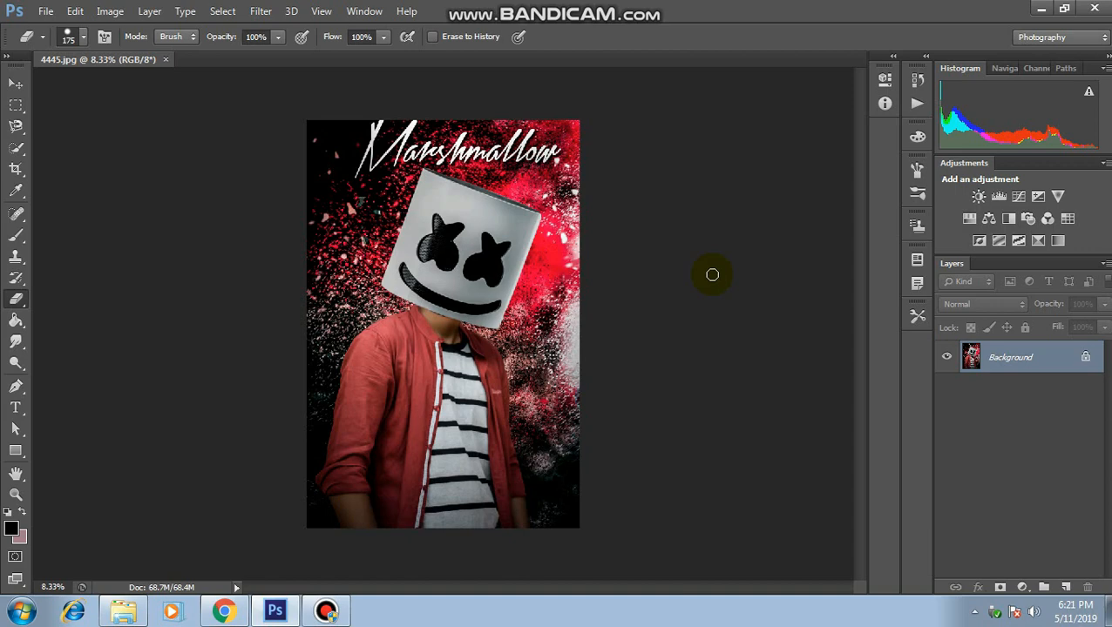
pyautogui.hotkey('ctrl', '-')
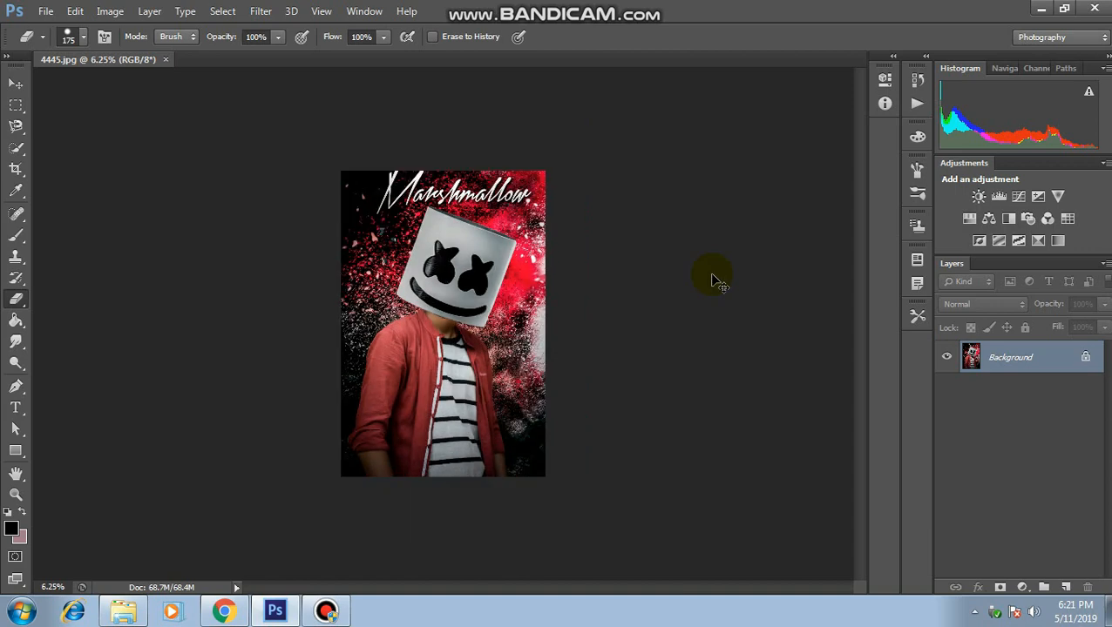
pyautogui.hotkey('ctrl', '+')
pyautogui.hotkey('ctrl', '+')
pyautogui.hotkey('ctrl', '-')
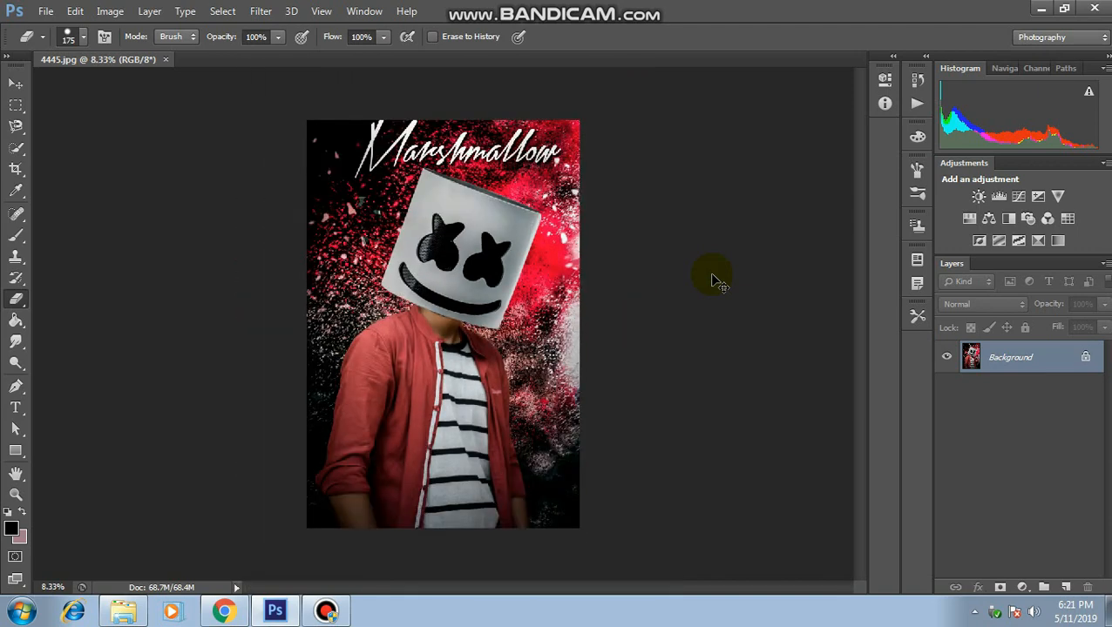
pyautogui.hotkey('ctrl', '+')
pyautogui.hotkey('ctrl', '-')
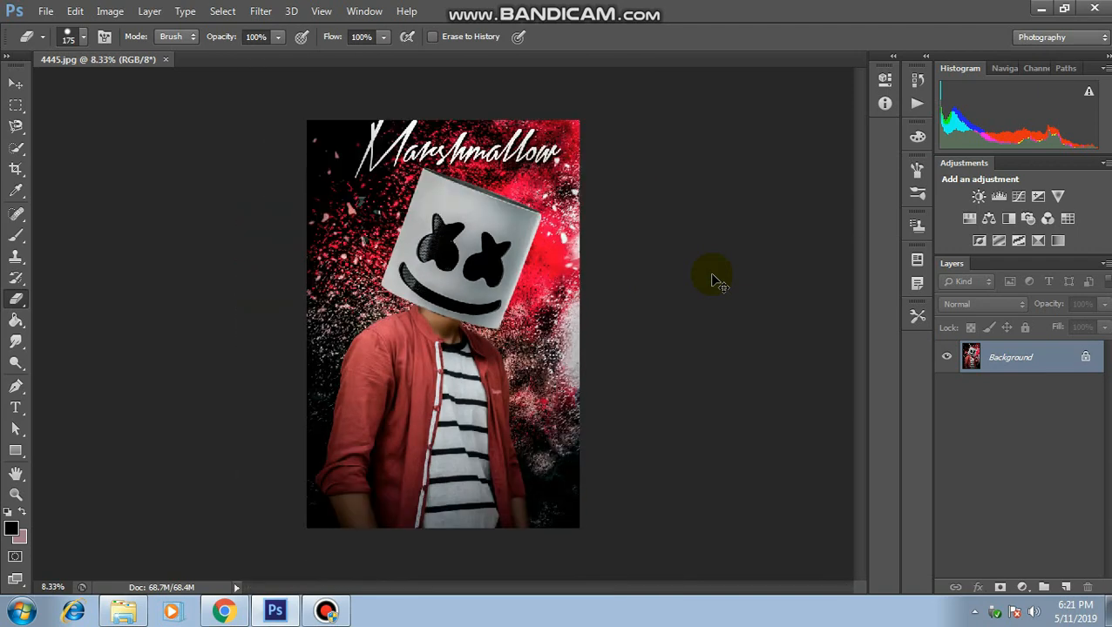